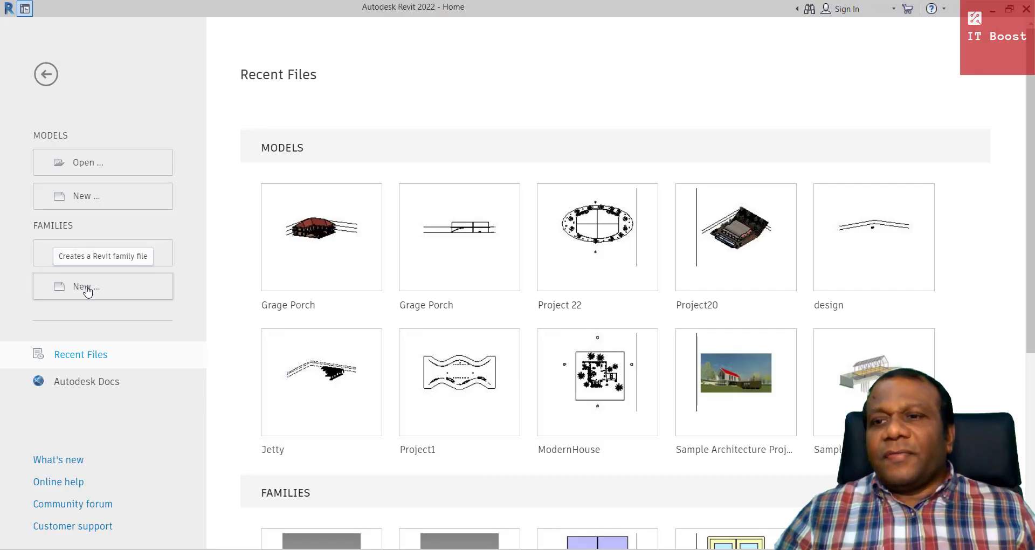
- Create a new family from the English template "Metric Curtain Panel Pattern Based"
{"action": "left_click", "coordinate": [86, 288]}
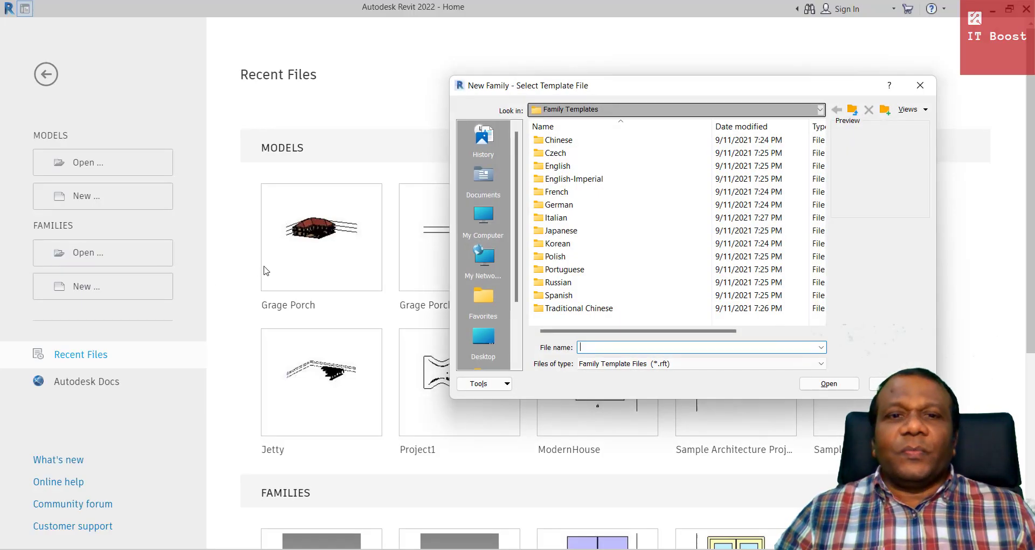
{"action": "left_click_drag", "start_coordinate": [654, 93], "coordinate": [506, 93]}
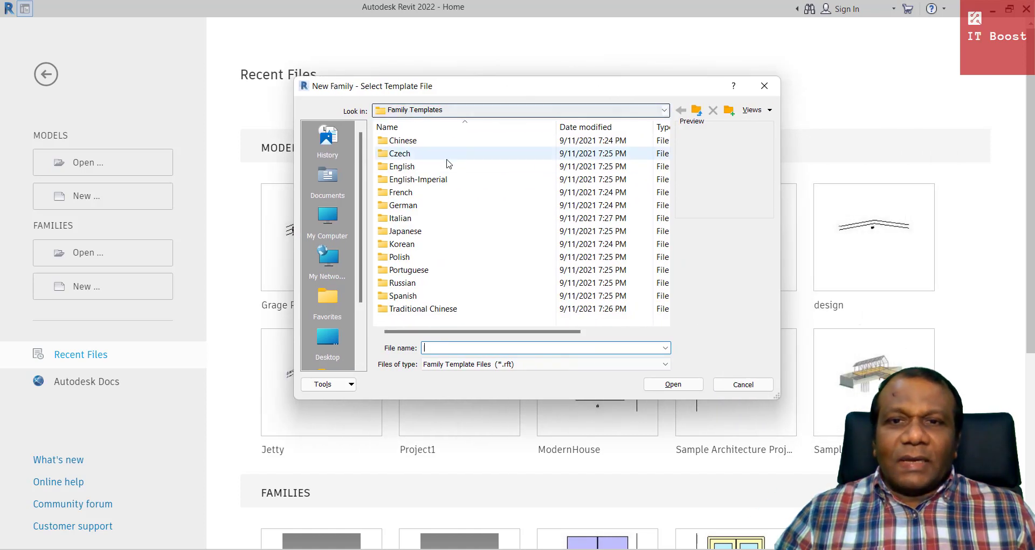
{"action": "double_click", "coordinate": [397, 167]}
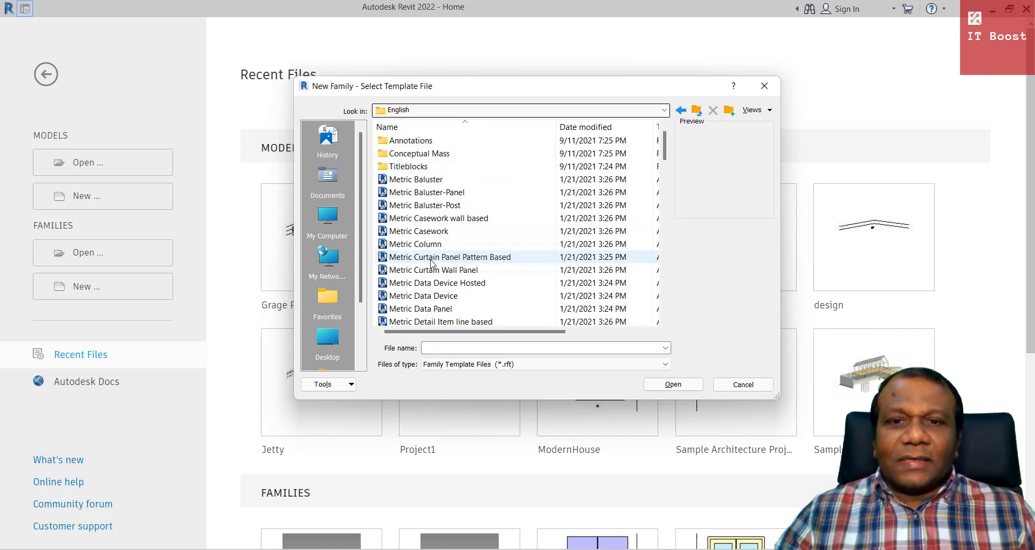
{"action": "scroll", "coordinate": [431, 263], "scroll_direction": "down", "scroll_amount": 1}
{"action": "left_click", "coordinate": [440, 218]}
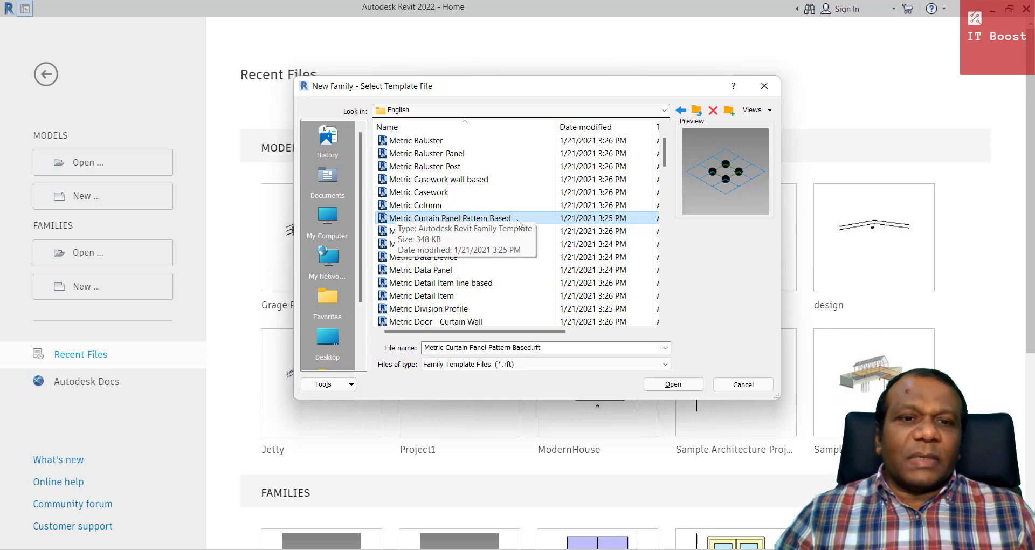
{"action": "left_click", "coordinate": [682, 388]}
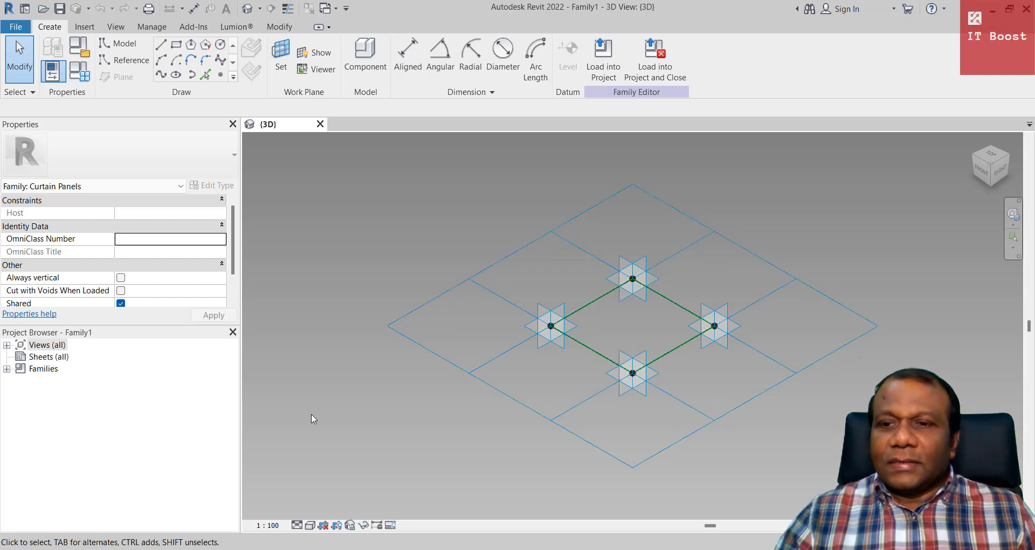
- Set both the horizontal and vertical spacing of the tile pattern grid to 306
{"action": "left_click", "coordinate": [494, 397]}
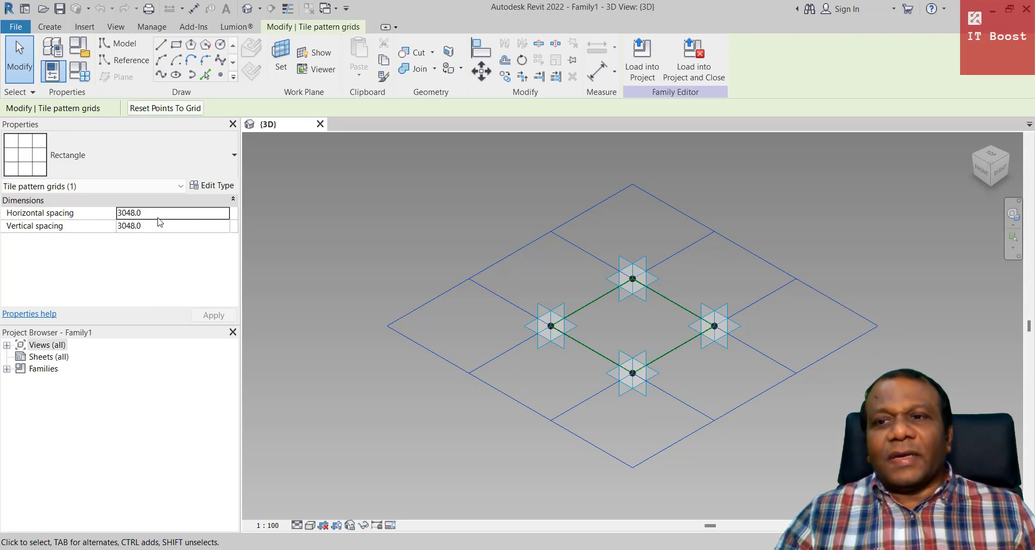
{"action": "left_click", "coordinate": [163, 217]}
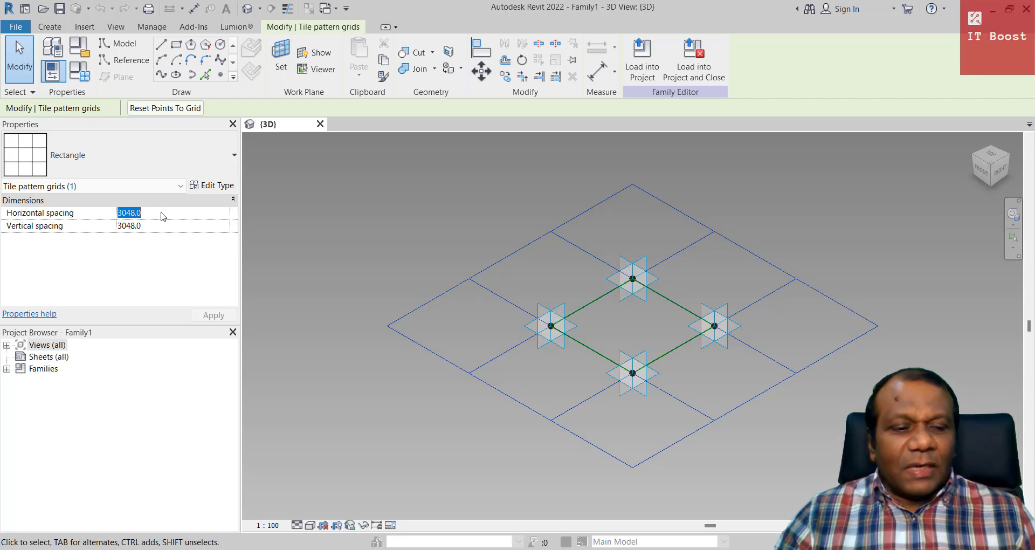
{"action": "type", "text": "306"}
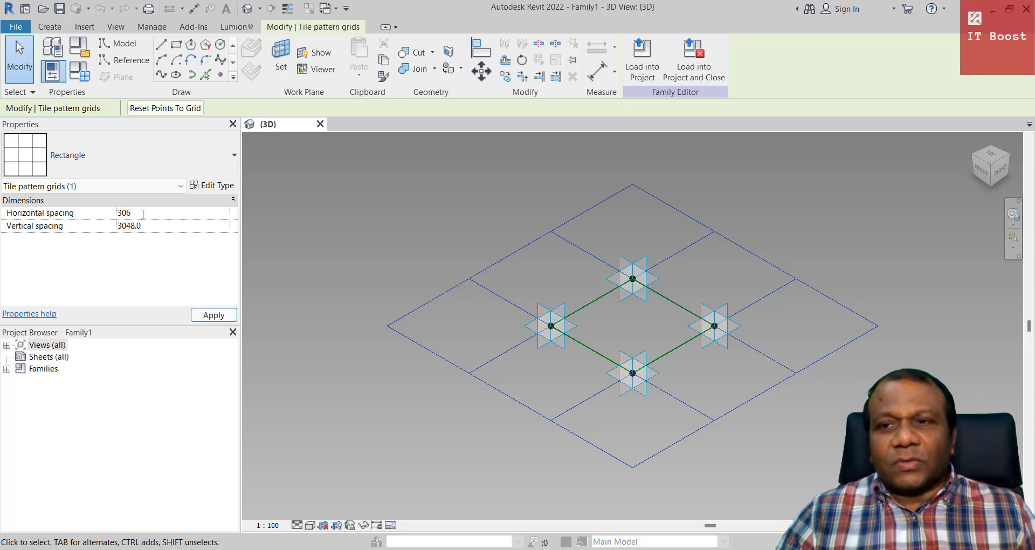
{"action": "left_click", "coordinate": [159, 226]}
{"action": "type", "text": "306"}
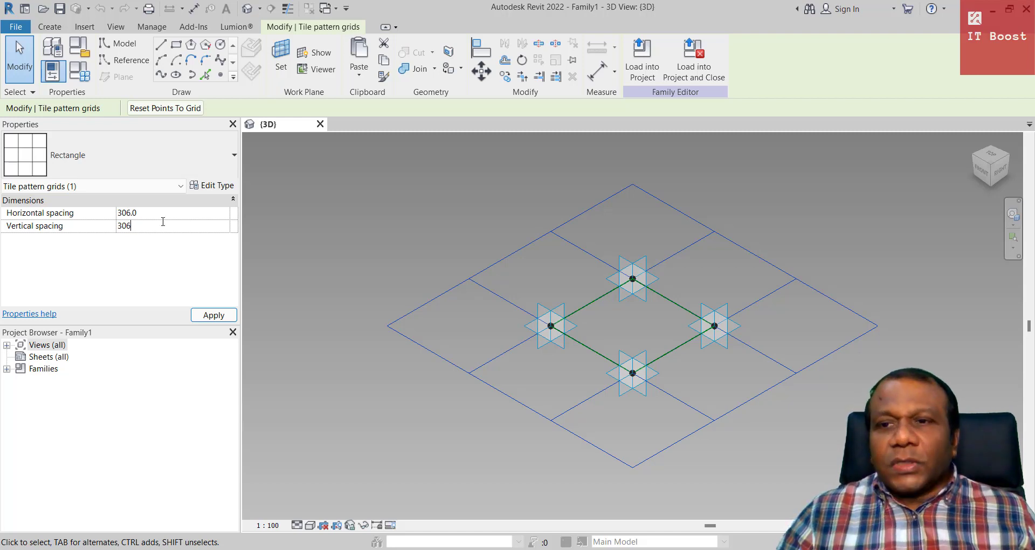
{"action": "left_click", "coordinate": [164, 215]}
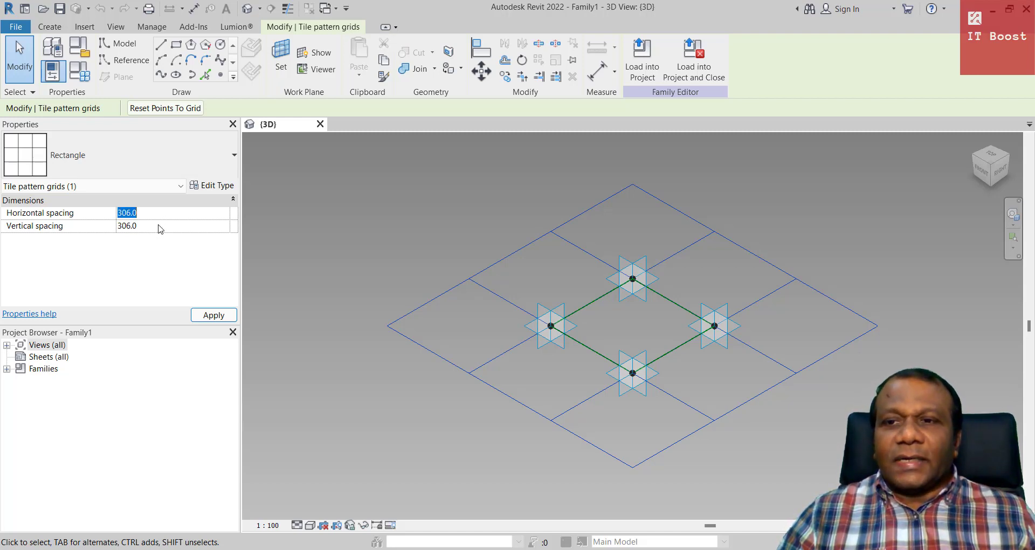
{"action": "left_click", "coordinate": [159, 228]}
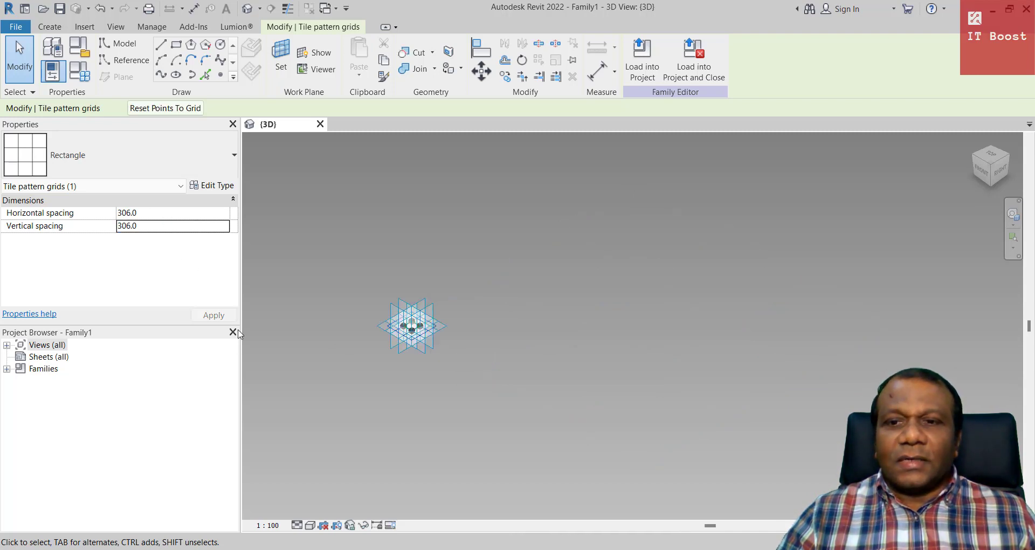
- Change the 3D view's scale to 1:20 and clear the tile pattern grid selection
{"action": "scroll", "coordinate": [404, 326], "scroll_direction": "up", "scroll_amount": 5}
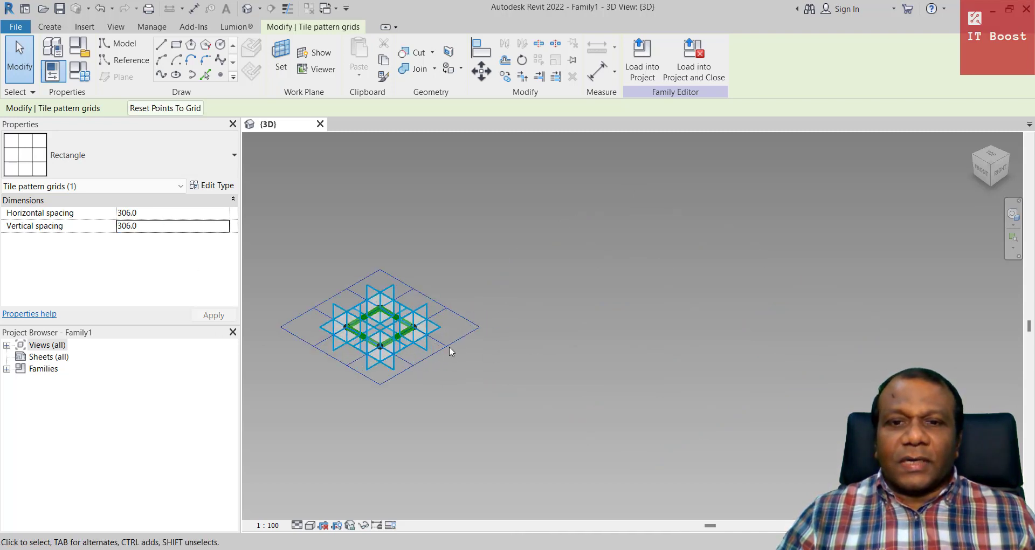
{"action": "middle_click_drag", "start_coordinate": [593, 340], "coordinate": [706, 387]}
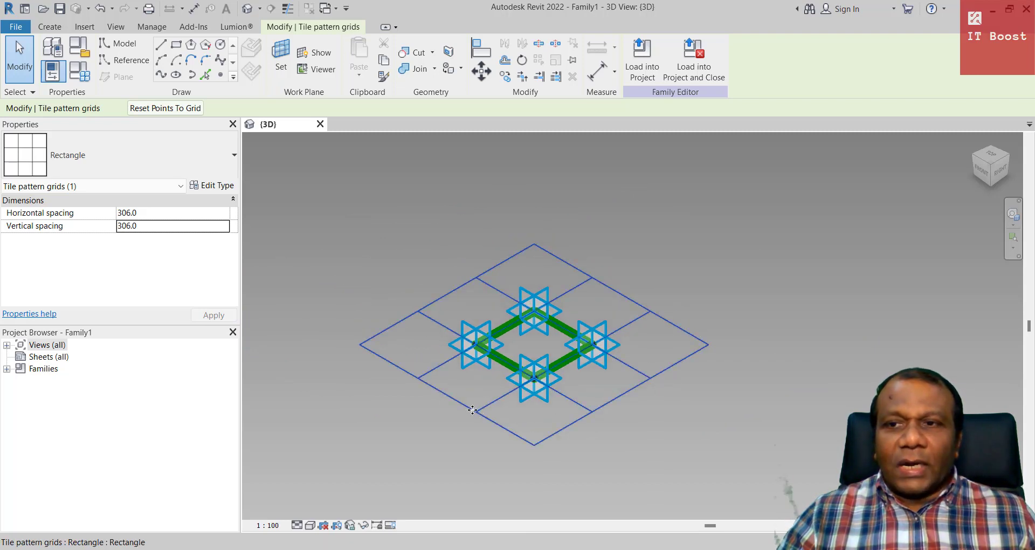
{"action": "scroll", "coordinate": [488, 439], "scroll_direction": "up", "scroll_amount": 1}
{"action": "middle_click_drag", "start_coordinate": [493, 425], "coordinate": [520, 382]}
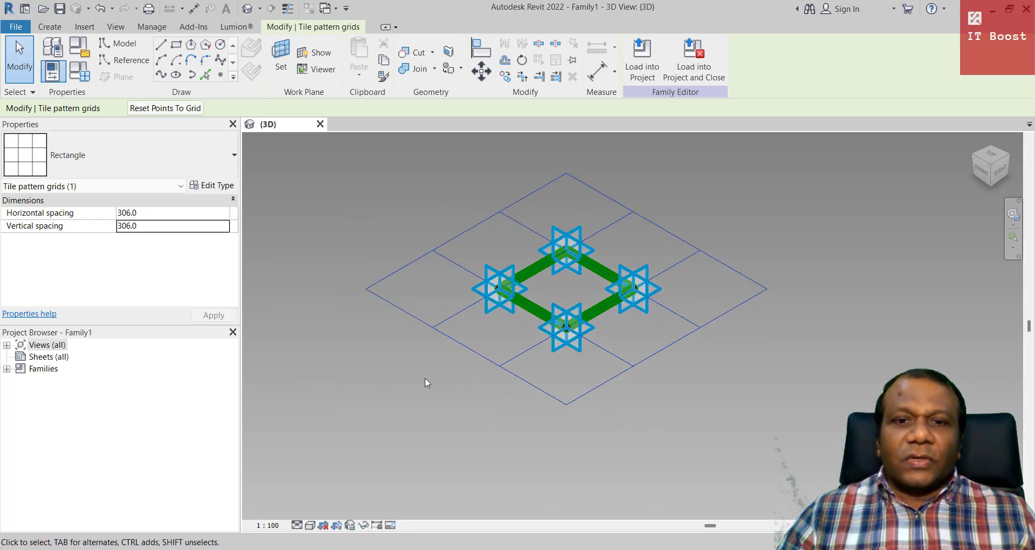
{"action": "scroll", "coordinate": [425, 383], "scroll_direction": "up", "scroll_amount": 2}
{"action": "middle_click_drag", "start_coordinate": [448, 404], "coordinate": [478, 446]}
{"action": "scroll", "coordinate": [363, 374], "scroll_direction": "up", "scroll_amount": 1}
{"action": "middle_click_drag", "start_coordinate": [366, 376], "coordinate": [341, 383]}
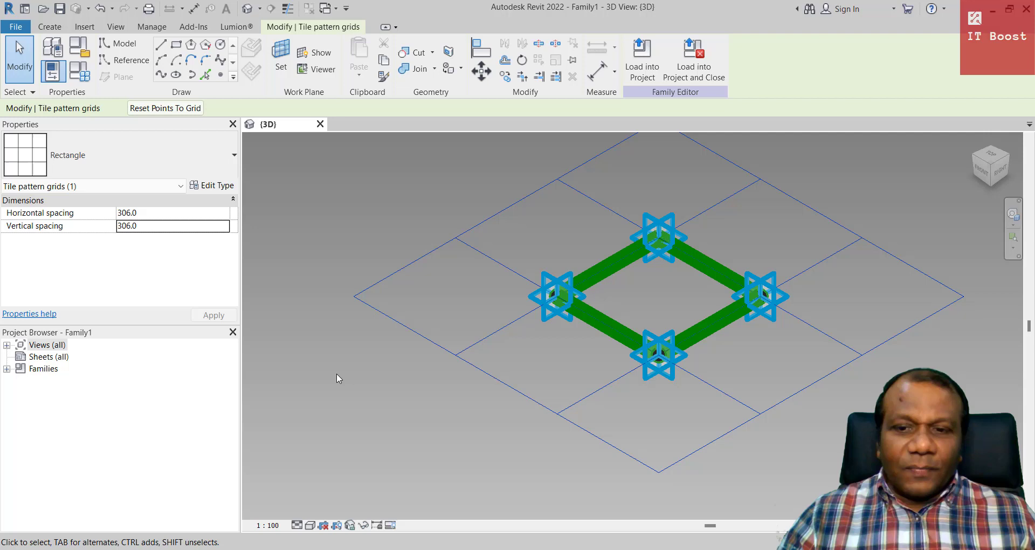
{"action": "left_click", "coordinate": [265, 526]}
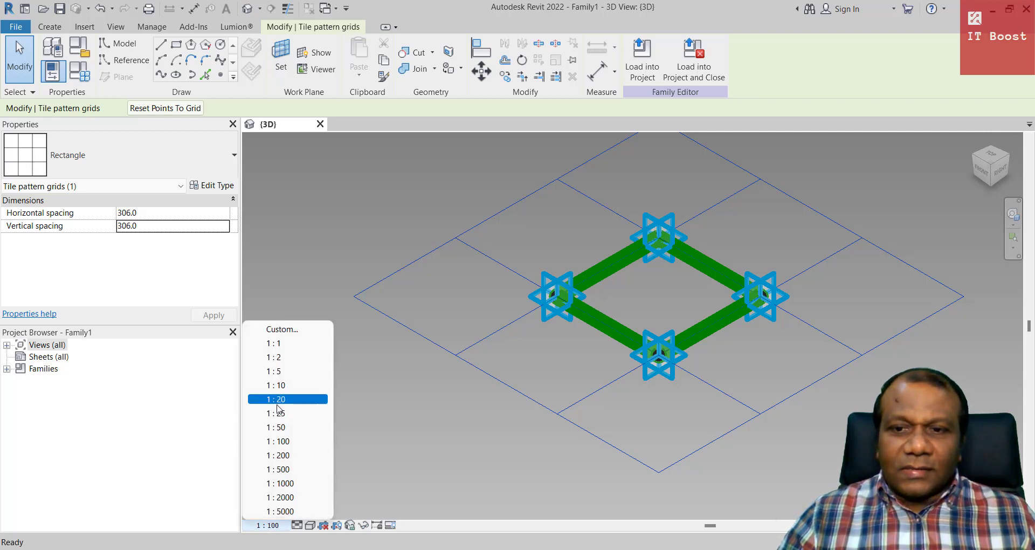
{"action": "left_click", "coordinate": [277, 404]}
{"action": "left_click", "coordinate": [318, 406]}
- Set the work plane to the vertical reference plane of Placement Point 2 that runs along the panel edge toward the neighbouring corner
{"action": "middle_click_drag", "start_coordinate": [564, 410], "coordinate": [474, 397]}
{"action": "scroll", "coordinate": [526, 416], "scroll_direction": "up", "scroll_amount": 1}
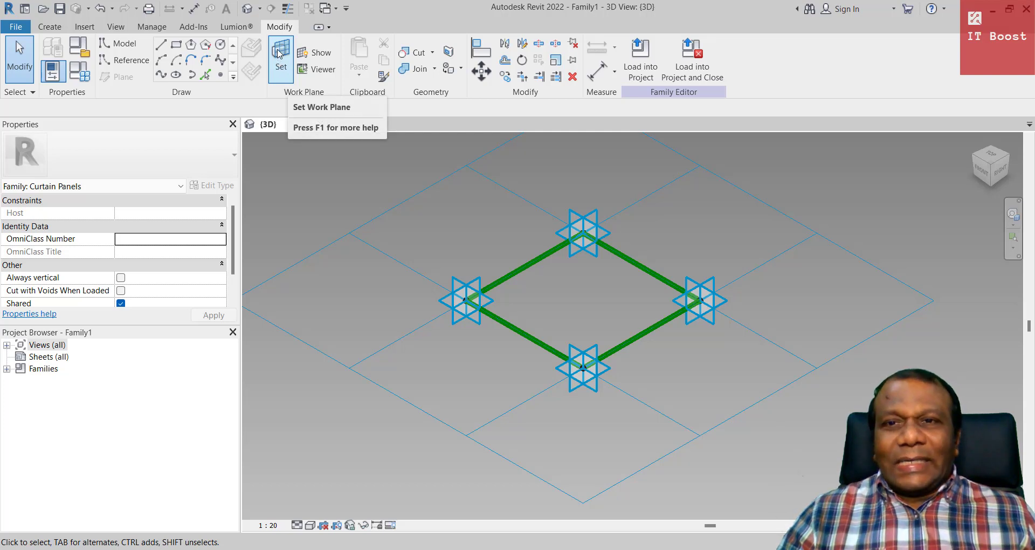
{"action": "left_click", "coordinate": [280, 55]}
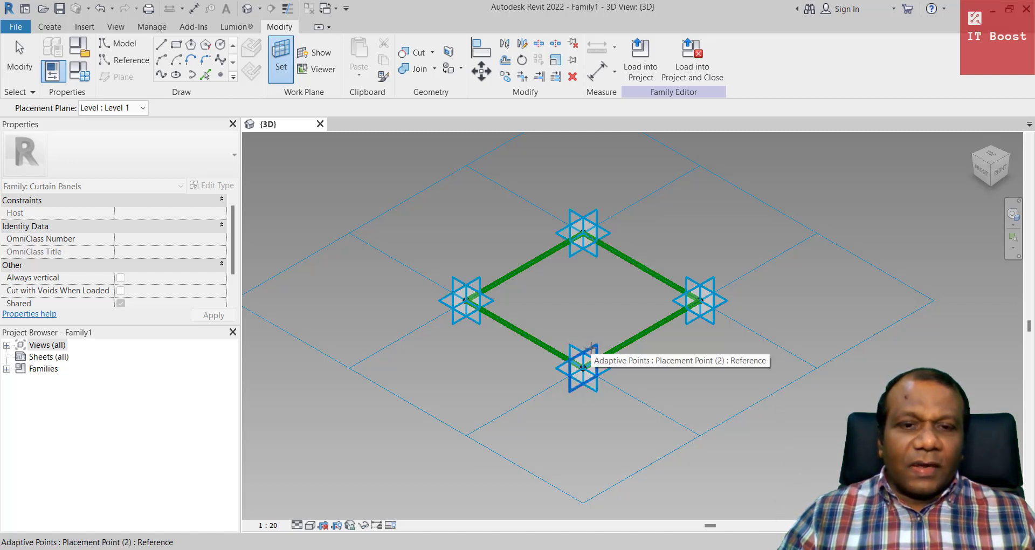
{"action": "left_click", "coordinate": [591, 347]}
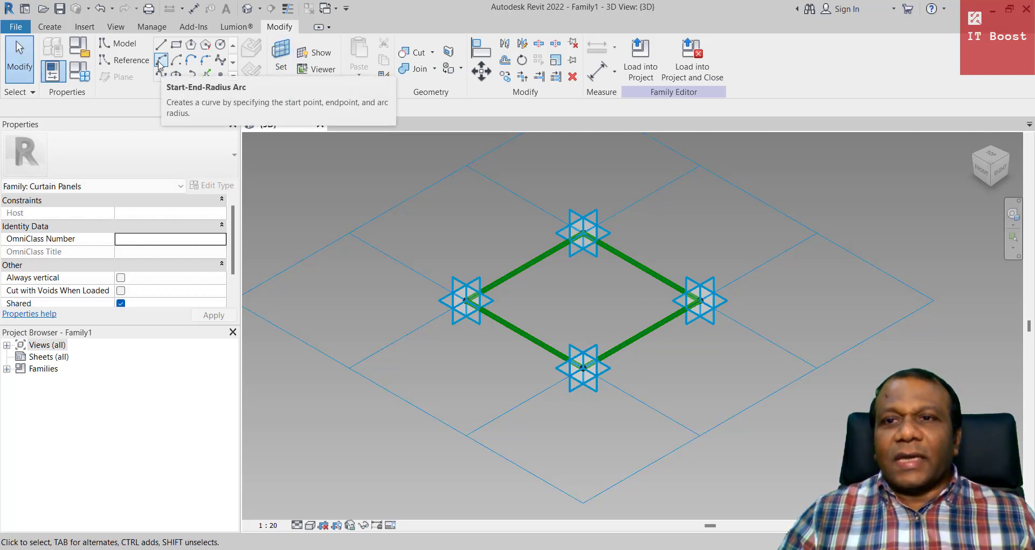
- Draw two chained start-end-radius arcs as an S-curve from Placement Point 2 through the edge midpoint to the neighbouring corner, second radius about 117 mm
{"action": "left_click", "coordinate": [161, 60]}
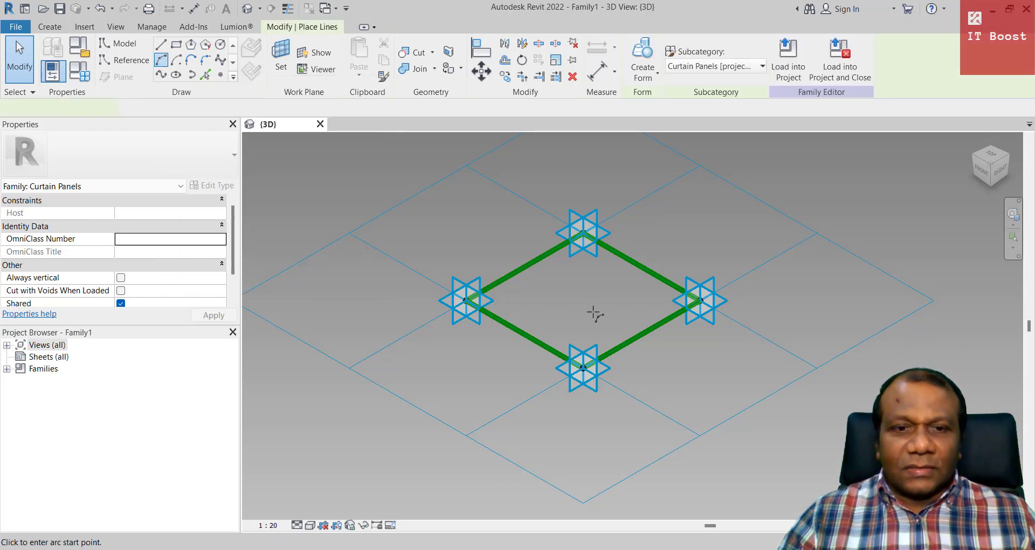
{"action": "left_click", "coordinate": [582, 368]}
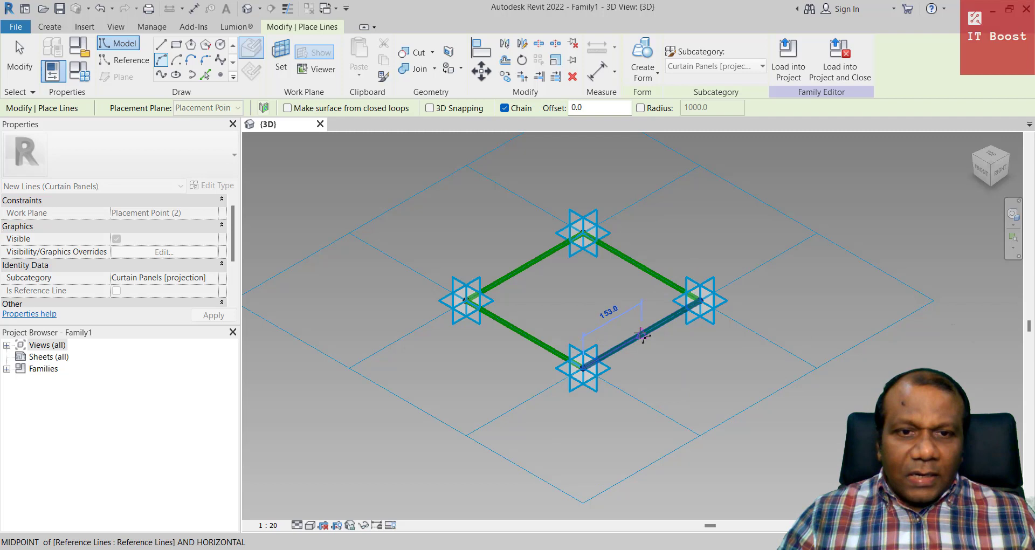
{"action": "left_click", "coordinate": [640, 335]}
{"action": "scroll", "coordinate": [630, 325], "scroll_direction": "up", "scroll_amount": 5}
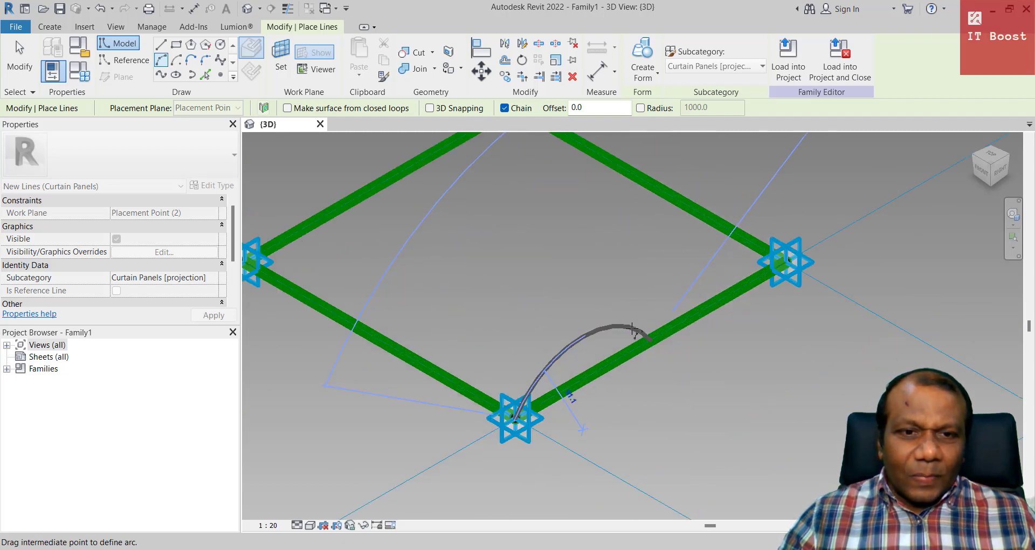
{"action": "left_click", "coordinate": [612, 338]}
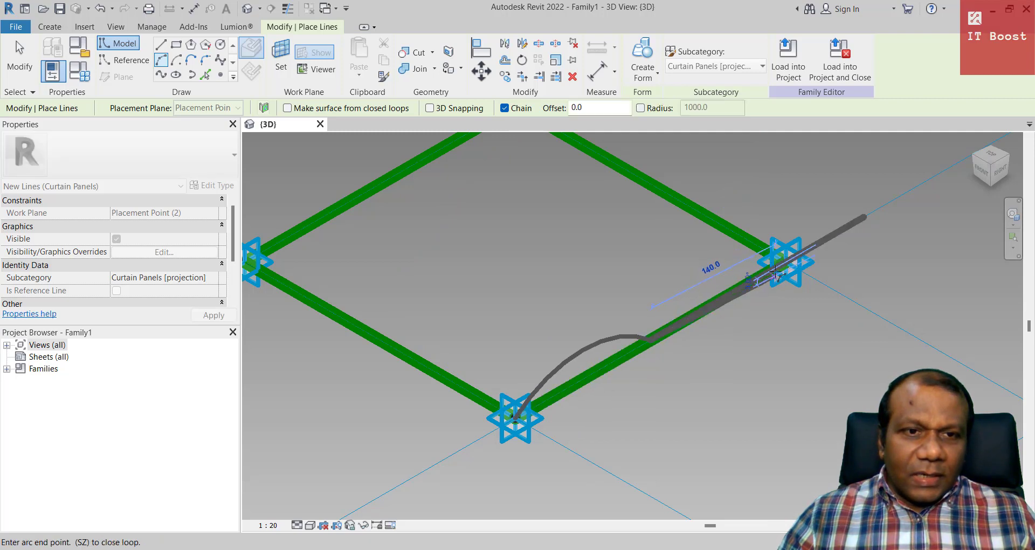
{"action": "left_click", "coordinate": [786, 263]}
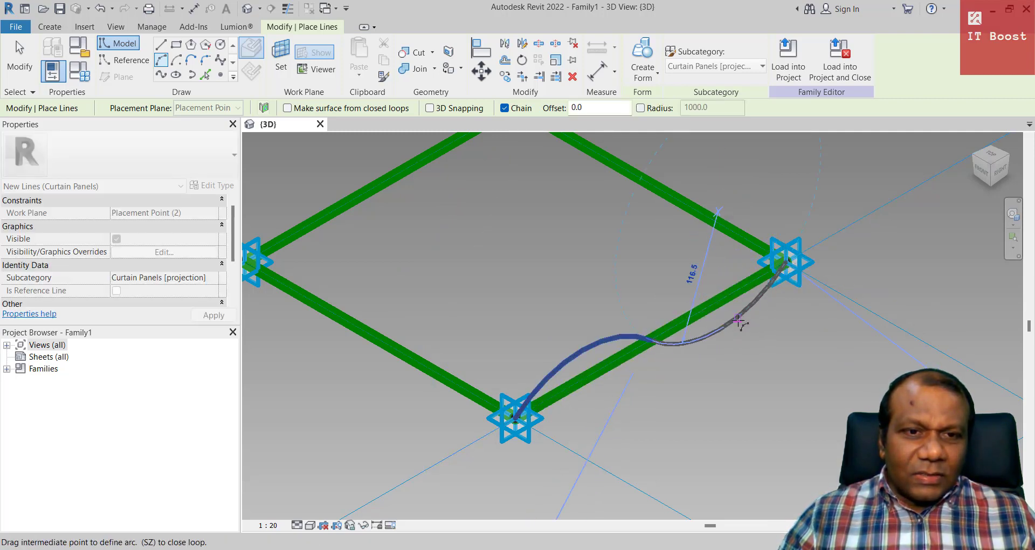
{"action": "left_click", "coordinate": [737, 323]}
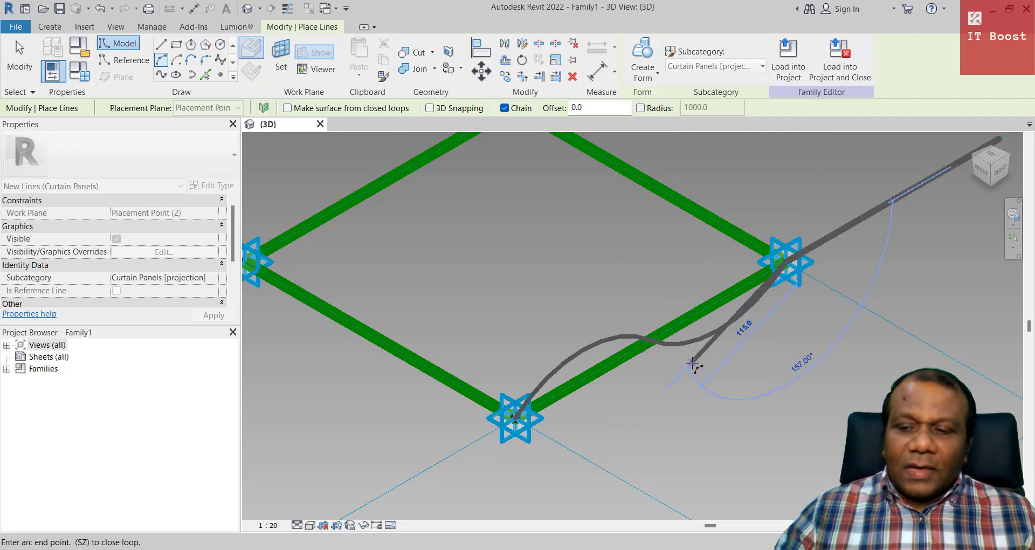
{"action": "key", "text": "Escape"}
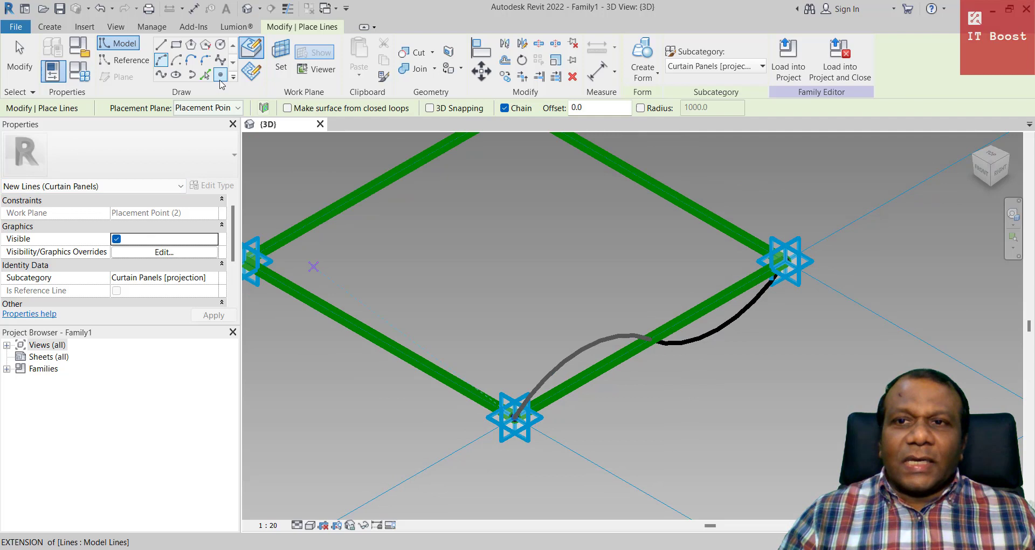
- Activate Pick Lines and set the work plane to the vertical reference plane of Placement Point 1 that is parallel to the S-curve
{"action": "left_click", "coordinate": [206, 74]}
{"action": "scroll", "coordinate": [361, 229], "scroll_direction": "down", "scroll_amount": 1}
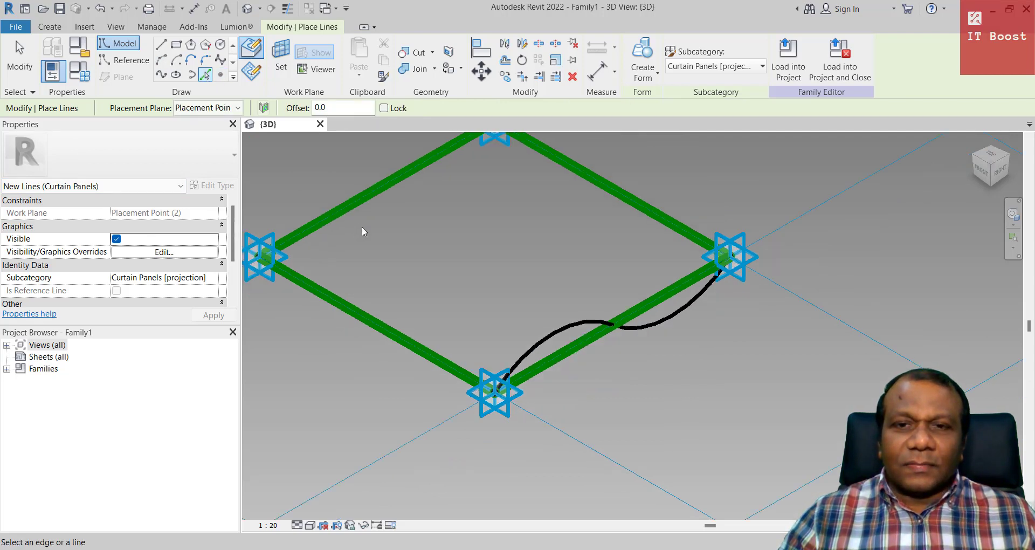
{"action": "scroll", "coordinate": [362, 232], "scroll_direction": "down", "scroll_amount": 1}
{"action": "middle_click_drag", "start_coordinate": [414, 261], "coordinate": [469, 289]}
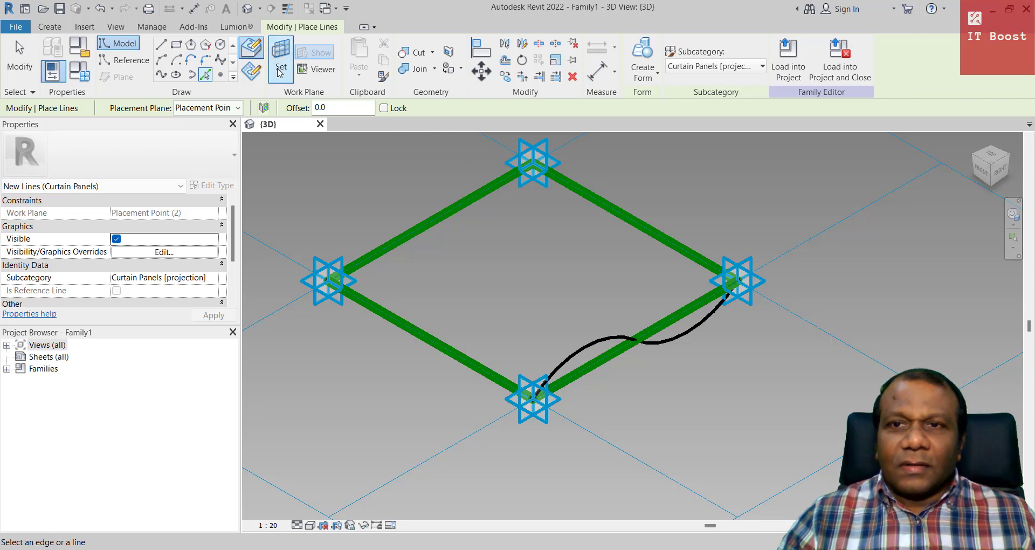
{"action": "left_click", "coordinate": [282, 75]}
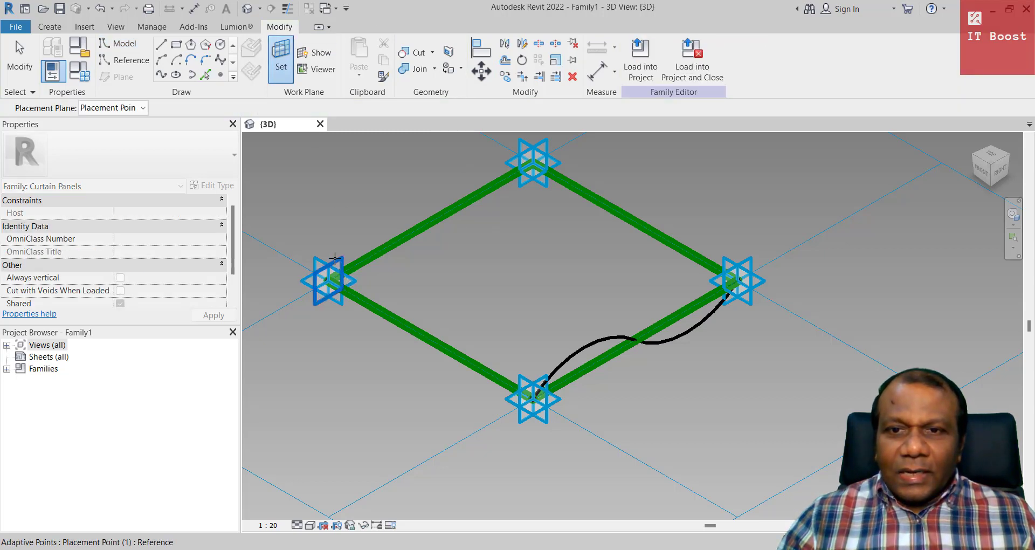
{"action": "left_click", "coordinate": [334, 257]}
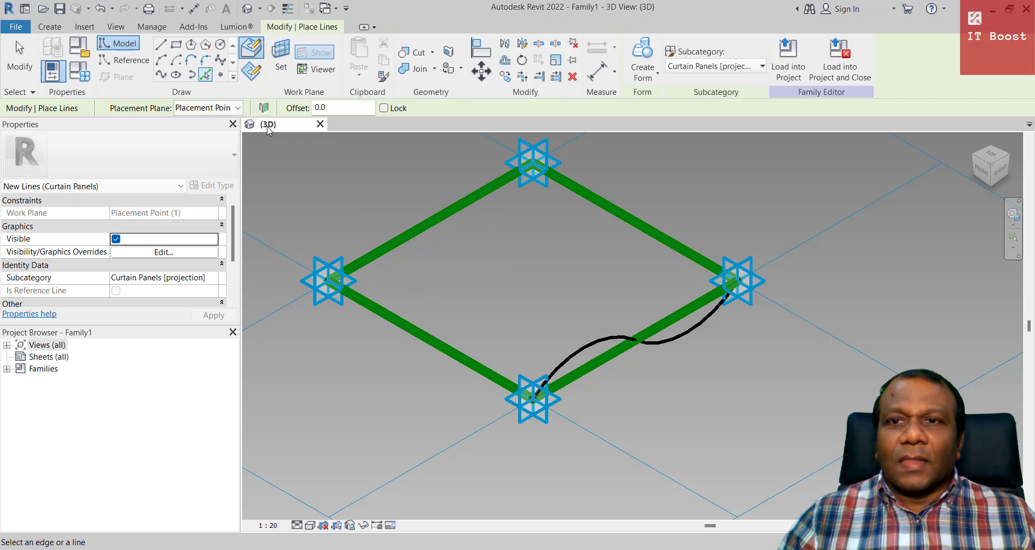
- Copy both arcs of the S-curve onto the Placement Point 1 plane using Pick Lines with an offset of 25
{"action": "left_click", "coordinate": [342, 108]}
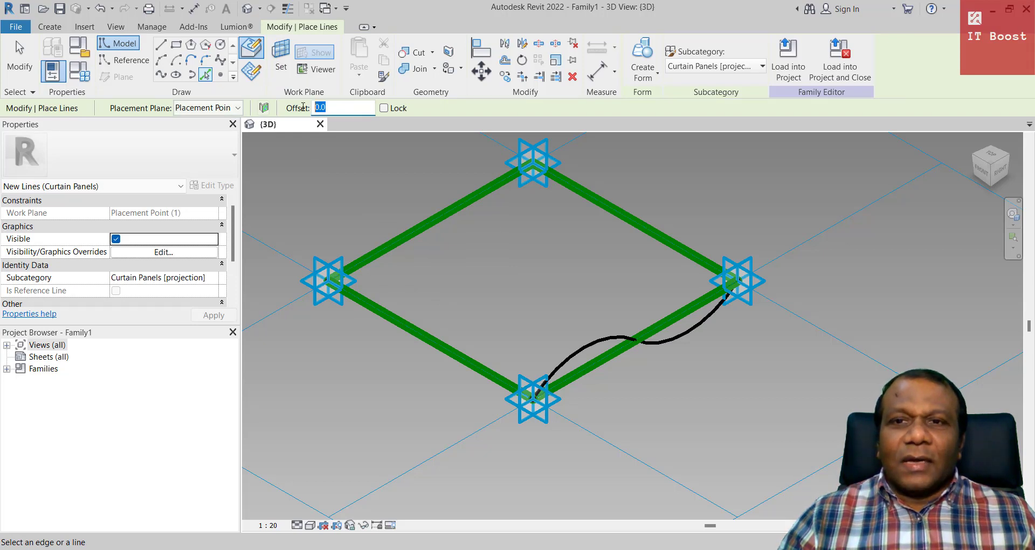
{"action": "type", "text": "25"}
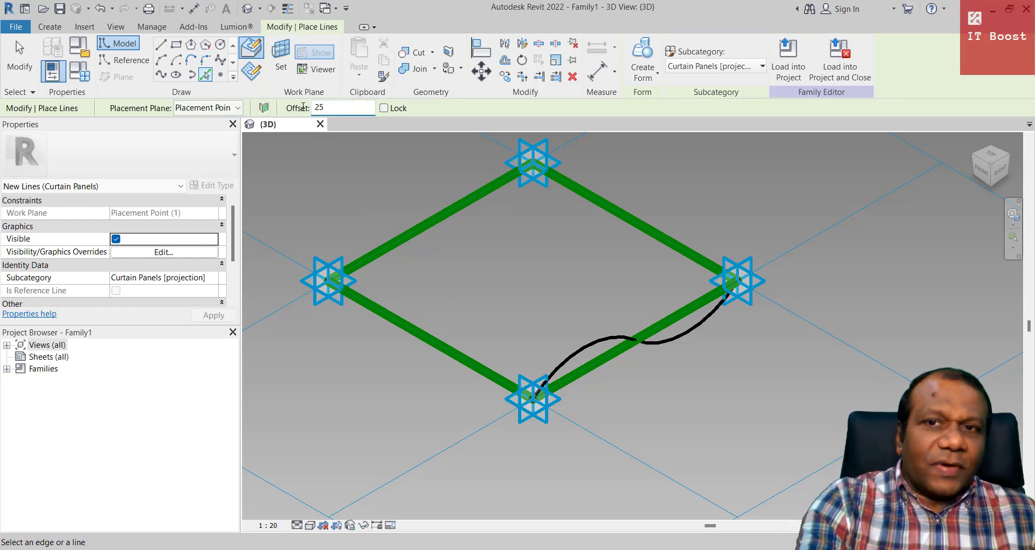
{"action": "key", "text": "Return"}
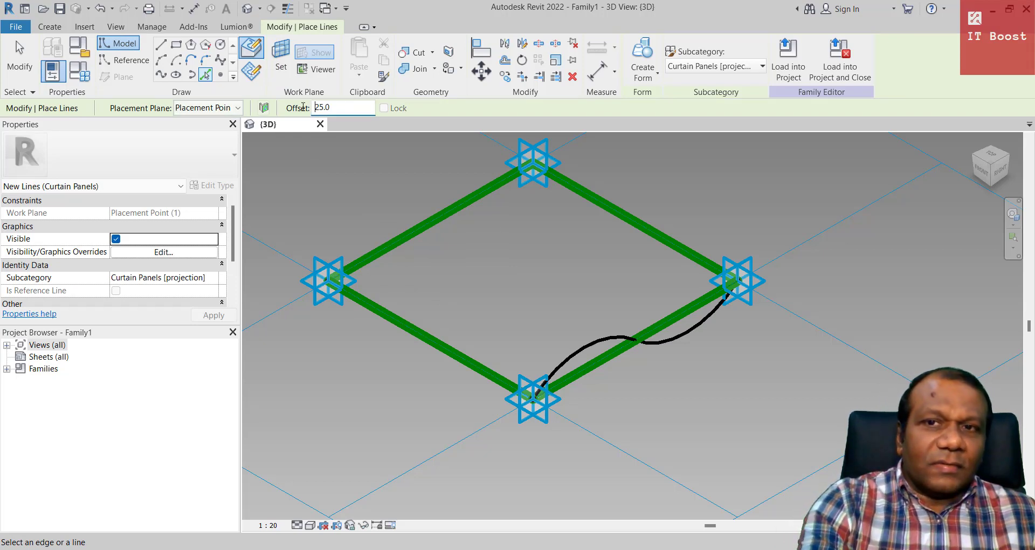
{"action": "left_click", "coordinate": [571, 363]}
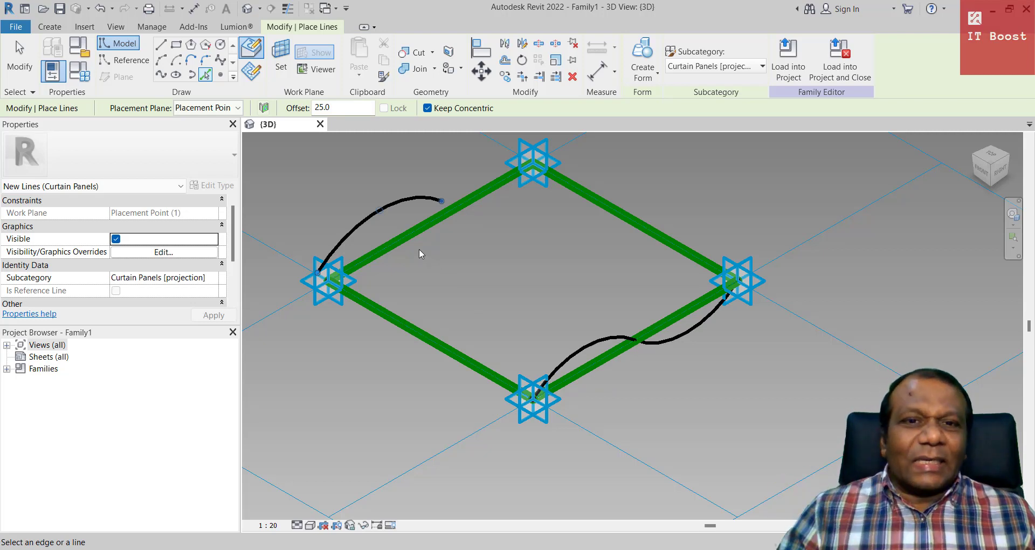
{"action": "left_click", "coordinate": [675, 343]}
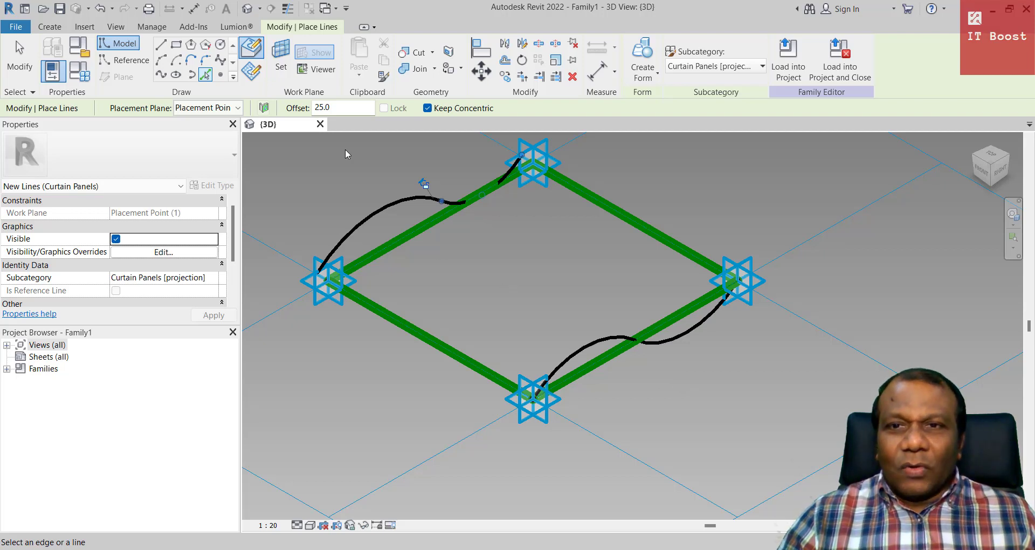
- Copy both arcs of the Placement Point 1 S-curve to its upper side using Pick Lines with an offset of 10
{"action": "left_click_drag", "start_coordinate": [340, 108], "coordinate": [312, 113]}
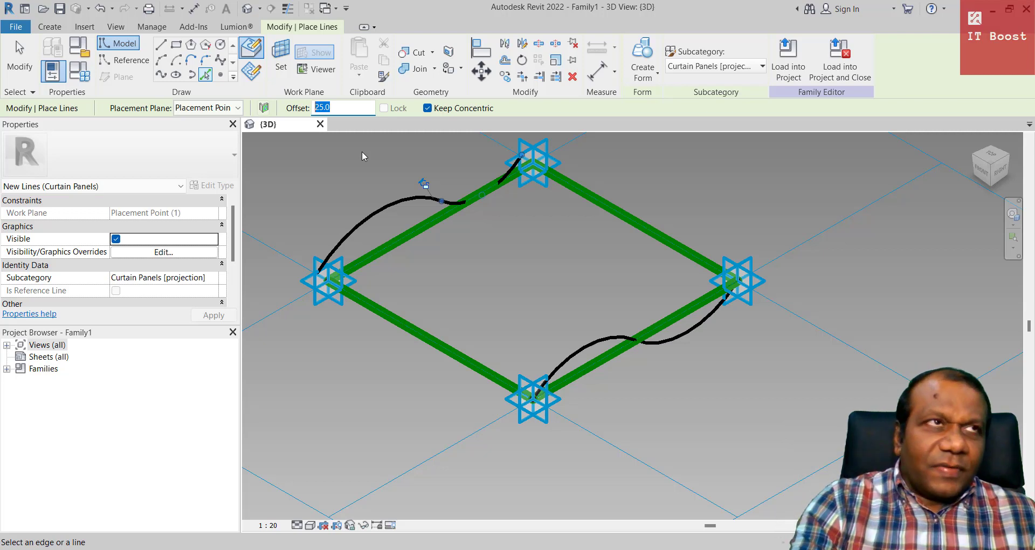
{"action": "type", "text": "10.0"}
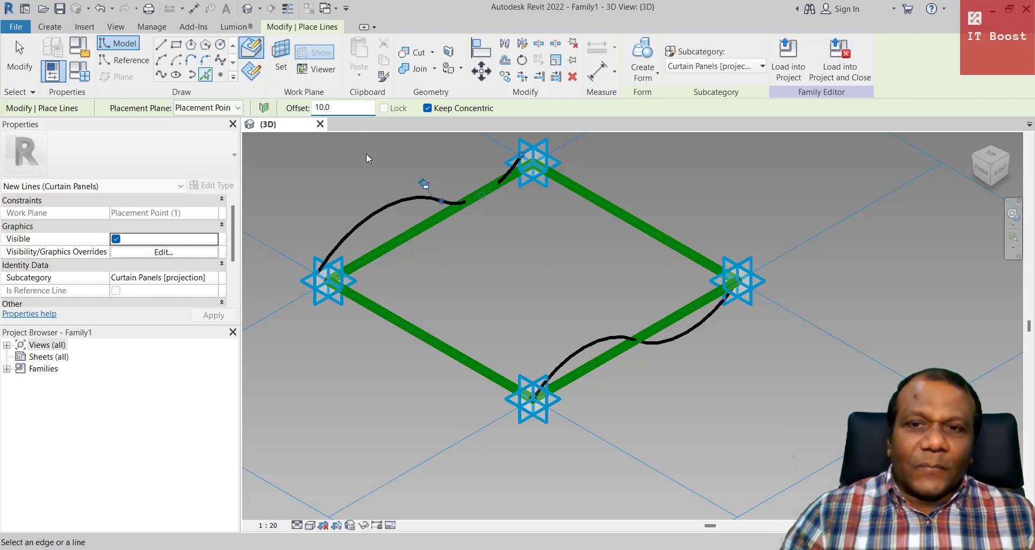
{"action": "left_click", "coordinate": [391, 202]}
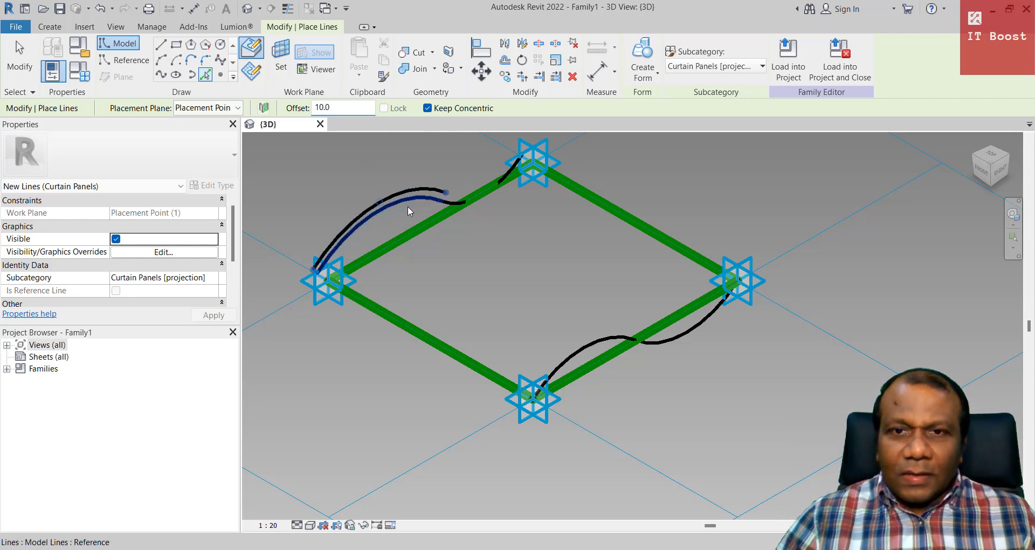
{"action": "left_click", "coordinate": [504, 182]}
- Set the view scale to 1 : 5 so the doubled curves near Placement Point 1 display with thinner lines
{"action": "middle_click_drag", "start_coordinate": [444, 267], "coordinate": [493, 304]}
{"action": "scroll", "coordinate": [348, 317], "scroll_direction": "up", "scroll_amount": 4}
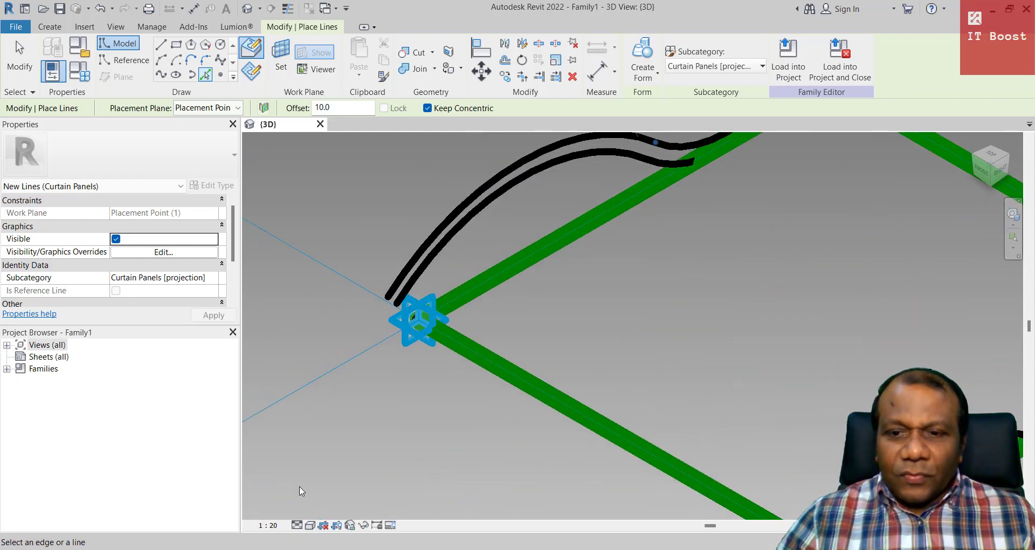
{"action": "left_click", "coordinate": [269, 525]}
{"action": "left_click", "coordinate": [270, 373]}
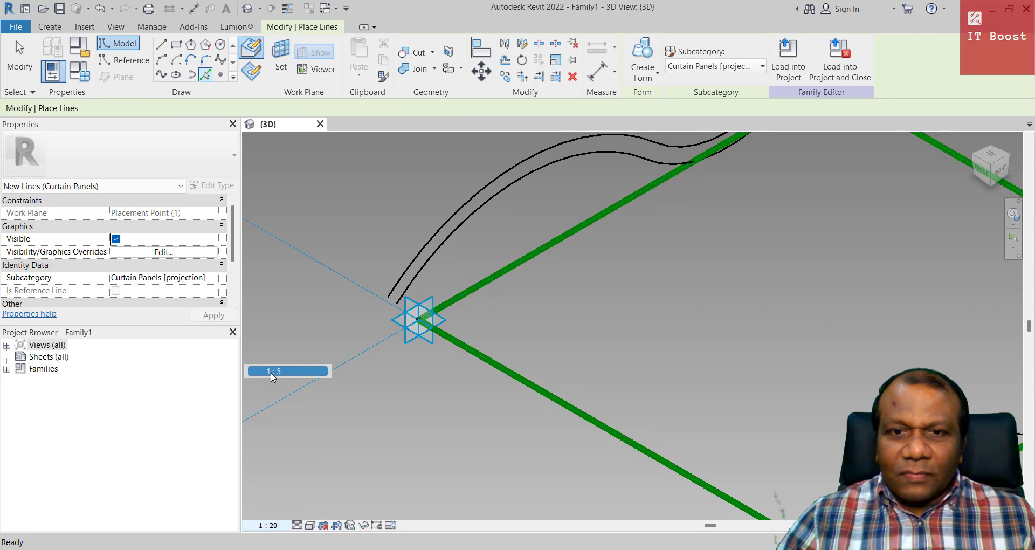
{"action": "middle_click_drag", "start_coordinate": [421, 347], "coordinate": [372, 364]}
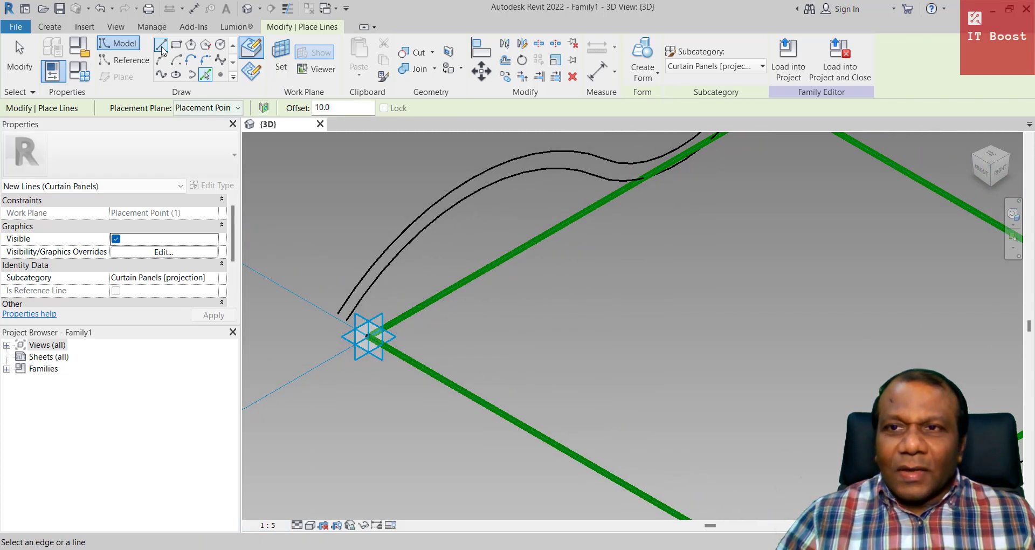
- Draw a line with offset 0 joining the ends of the two parallel S-curves beside Placement Point 1
{"action": "left_click", "coordinate": [161, 44]}
{"action": "scroll", "coordinate": [357, 361], "scroll_direction": "up", "scroll_amount": 2}
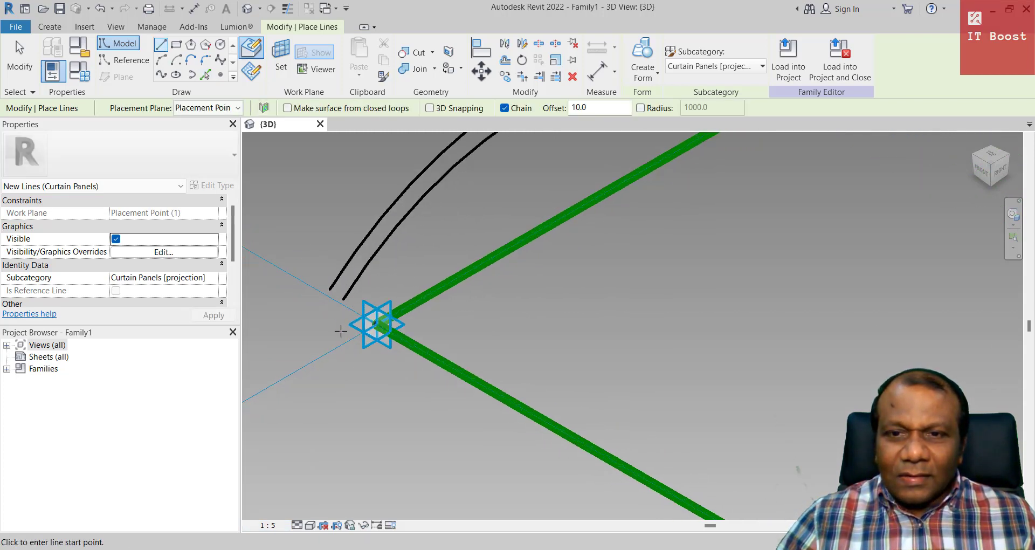
{"action": "left_click", "coordinate": [331, 288]}
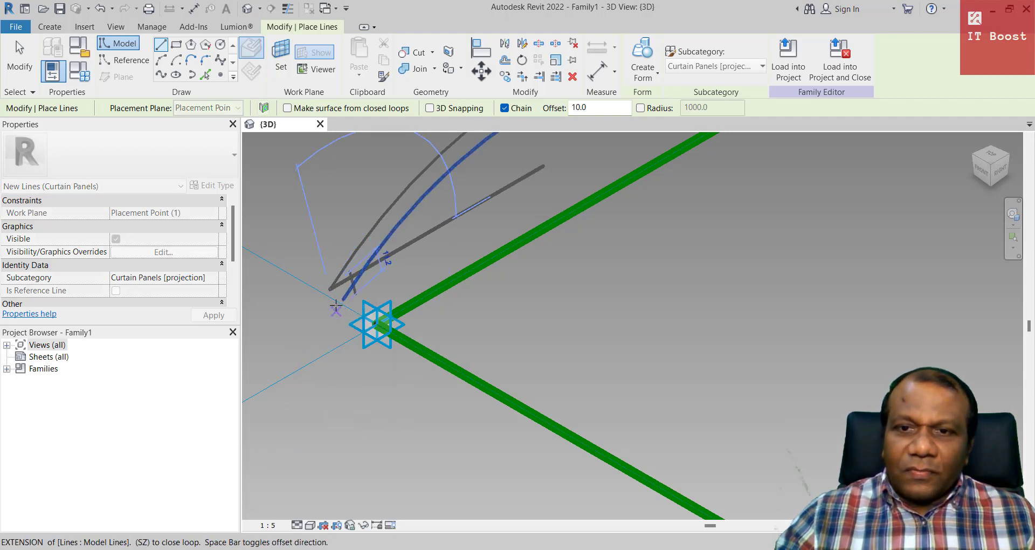
{"action": "key", "text": "Escape"}
{"action": "double_click", "coordinate": [613, 109]}
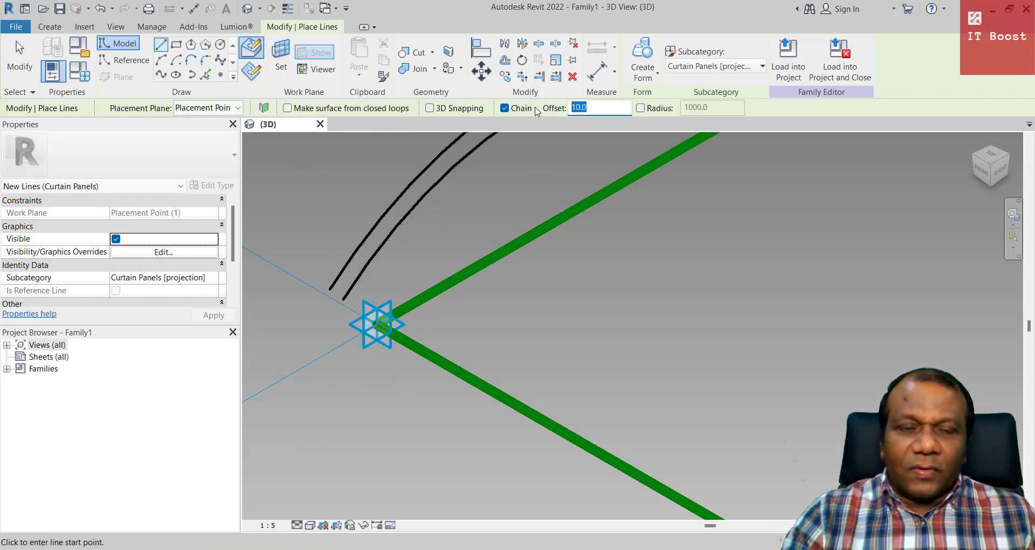
{"action": "type", "text": "0"}
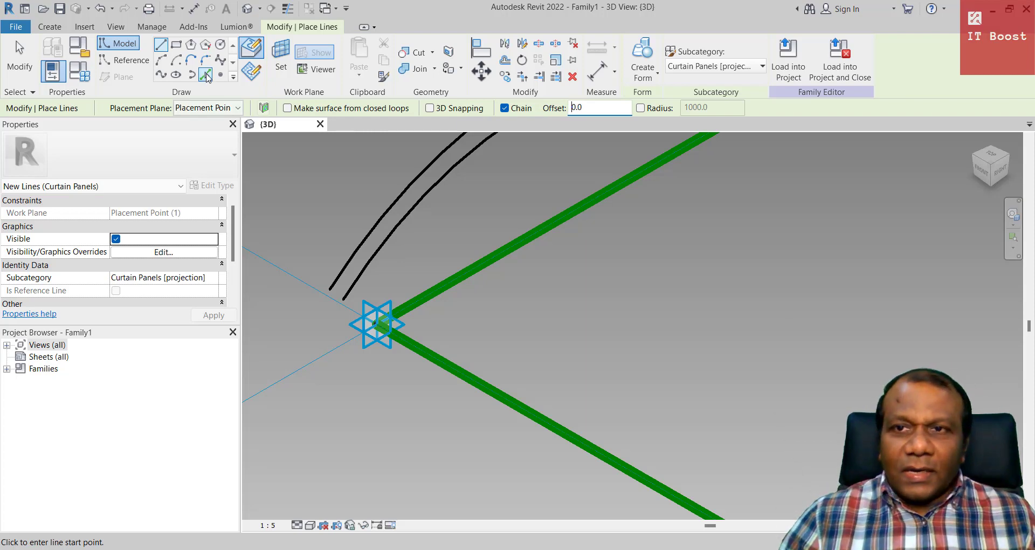
{"action": "left_click", "coordinate": [160, 49]}
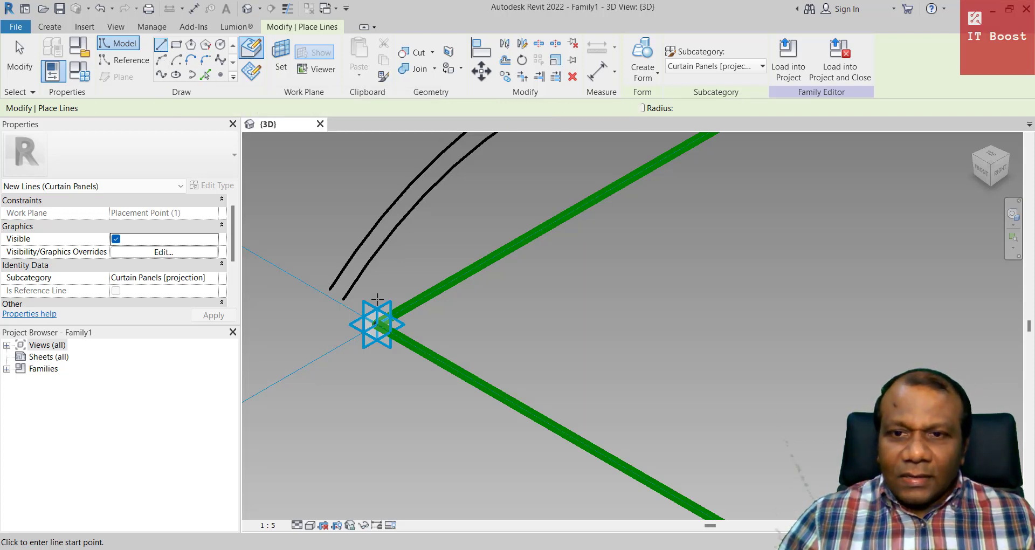
{"action": "left_click", "coordinate": [331, 290]}
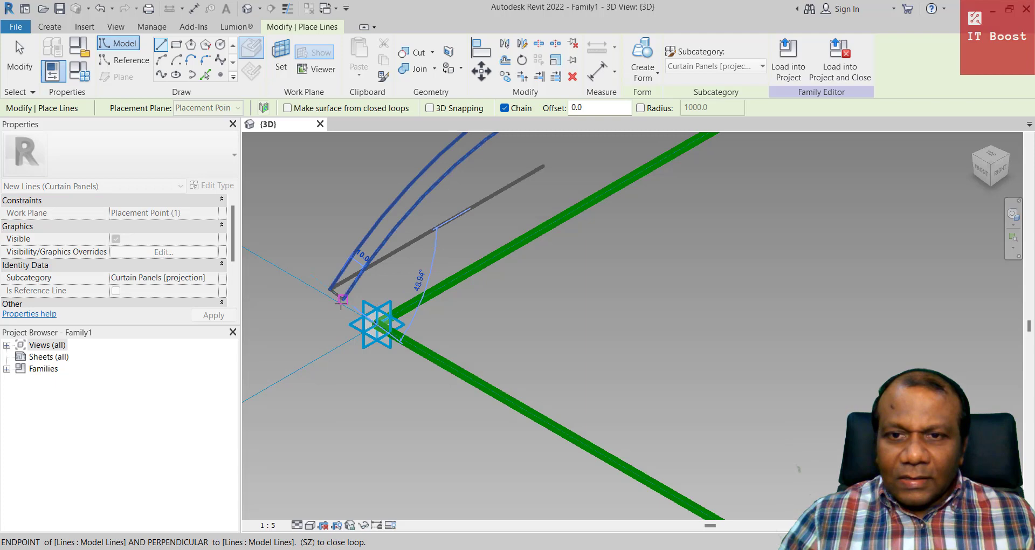
{"action": "scroll", "coordinate": [345, 313], "scroll_direction": "down", "scroll_amount": 5}
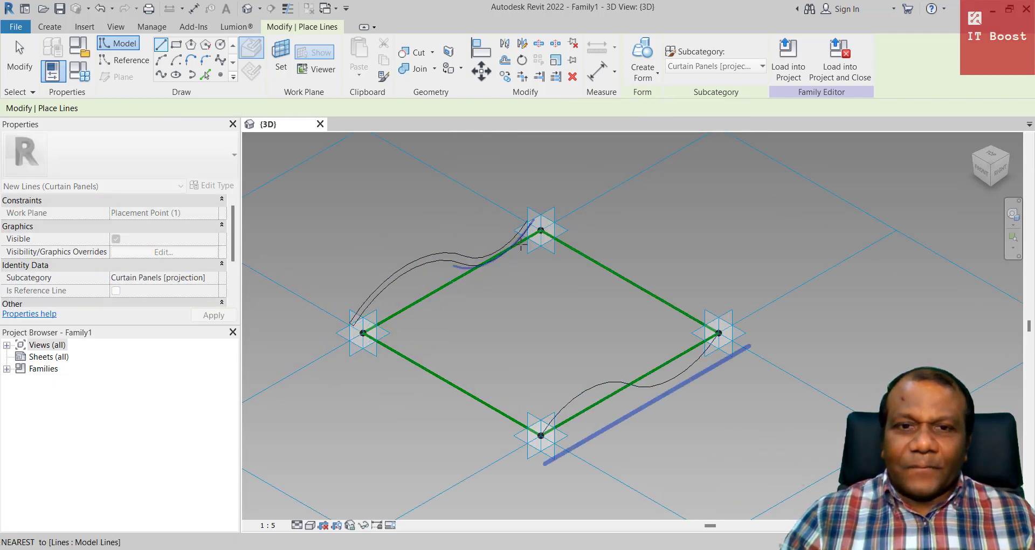
{"action": "scroll", "coordinate": [528, 227], "scroll_direction": "up", "scroll_amount": 8}
{"action": "key", "text": "Escape"}
- Close the far end of the Placement Point 1 profile with a line between the two curve endpoints
{"action": "left_click", "coordinate": [536, 189]}
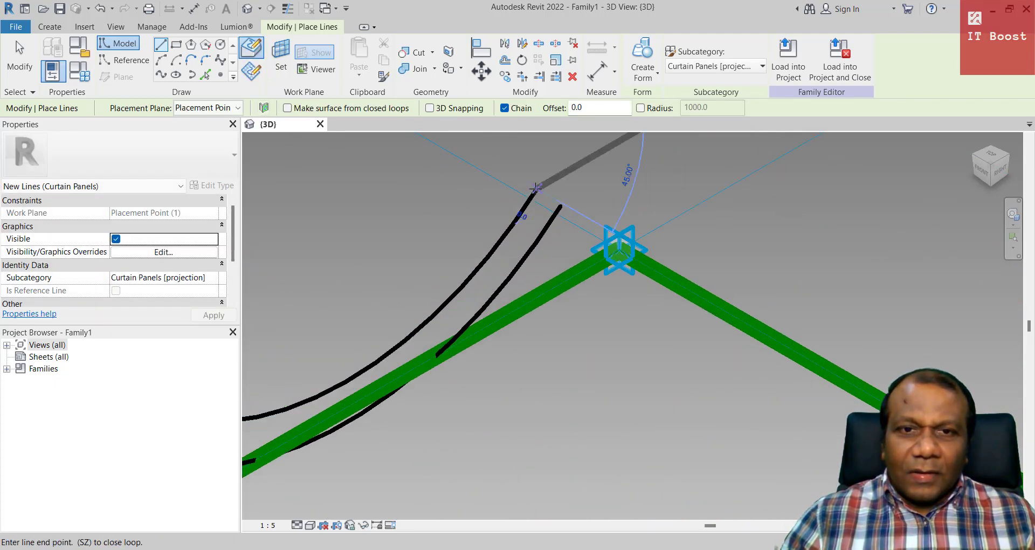
{"action": "left_click", "coordinate": [560, 204]}
{"action": "scroll", "coordinate": [556, 220], "scroll_direction": "down", "scroll_amount": 2}
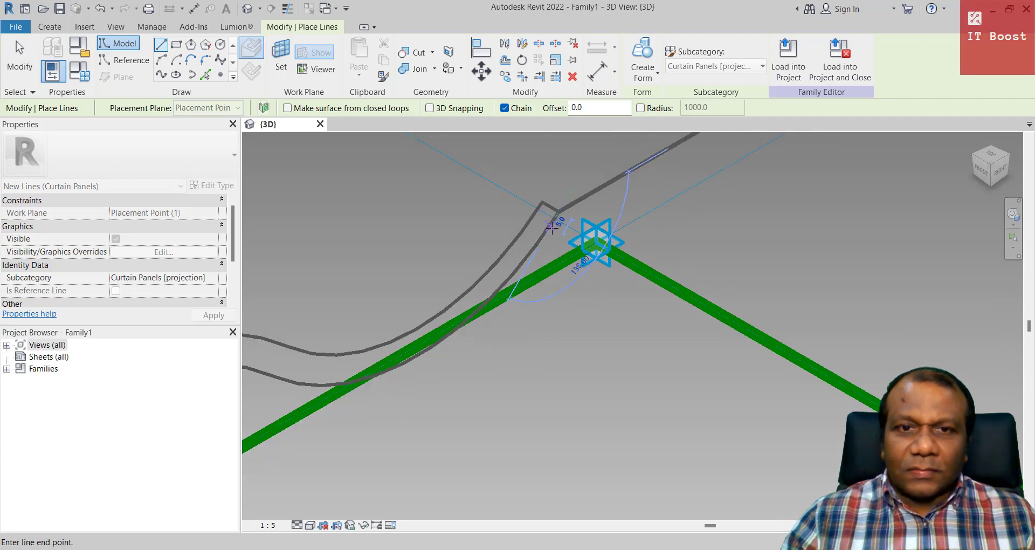
{"action": "key", "text": "Escape"}
{"action": "scroll", "coordinate": [556, 229], "scroll_direction": "down", "scroll_amount": 5}
{"action": "middle_click_drag", "start_coordinate": [519, 302], "coordinate": [514, 301]}
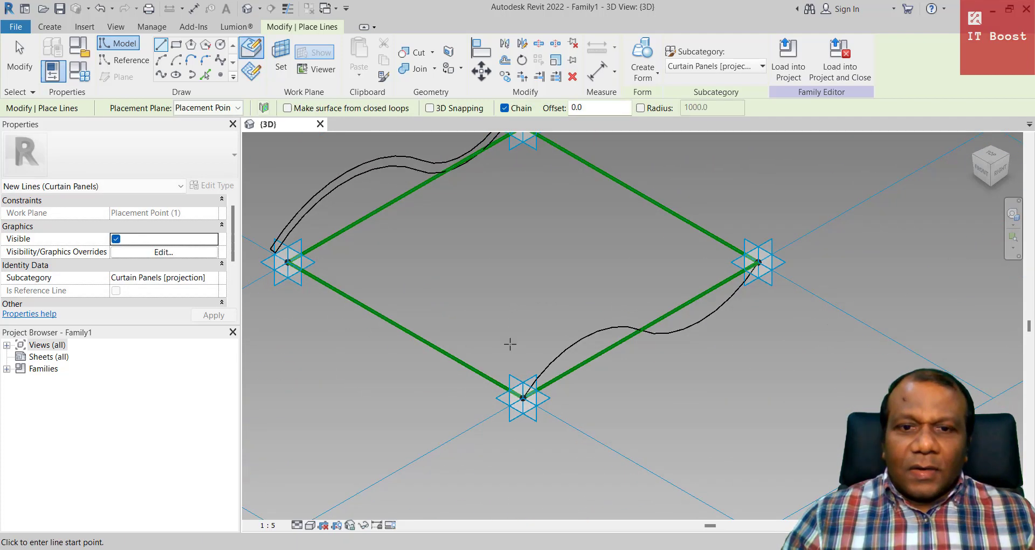
- Set the work plane to Placement Point 2's vertical plane along the S-curve and copy both its arcs upward with Pick Lines at offset 10
{"action": "scroll", "coordinate": [526, 418], "scroll_direction": "up", "scroll_amount": 2}
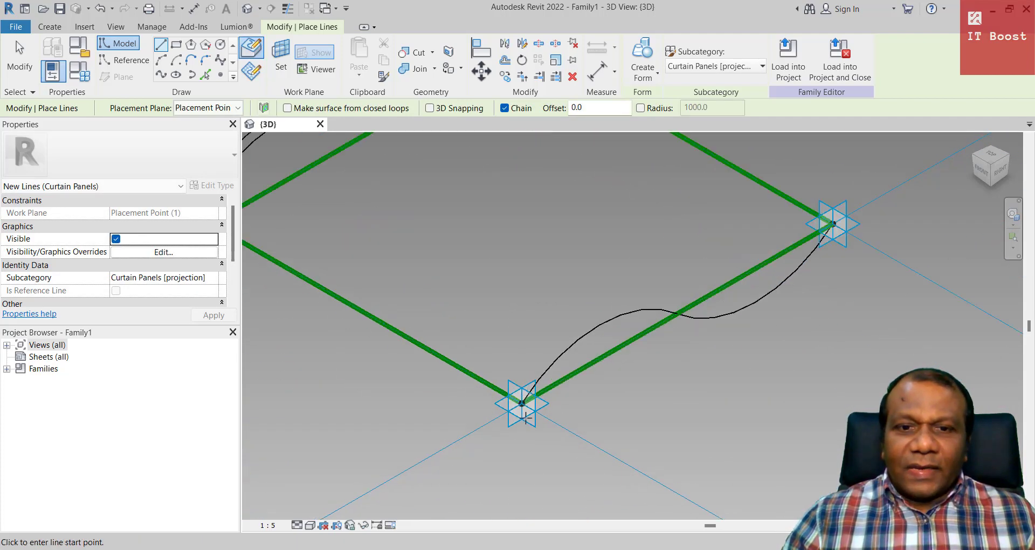
{"action": "left_click", "coordinate": [281, 60]}
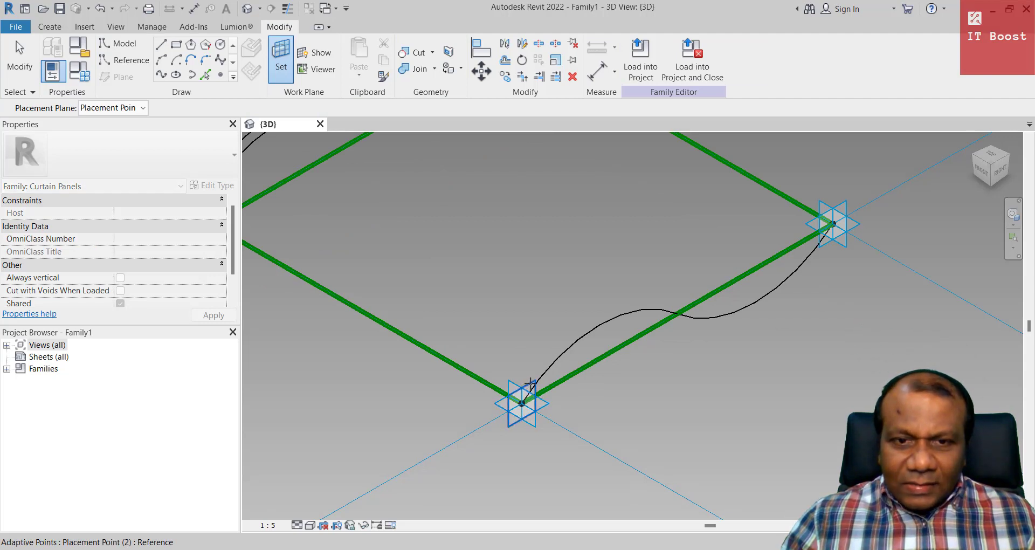
{"action": "left_click", "coordinate": [531, 384]}
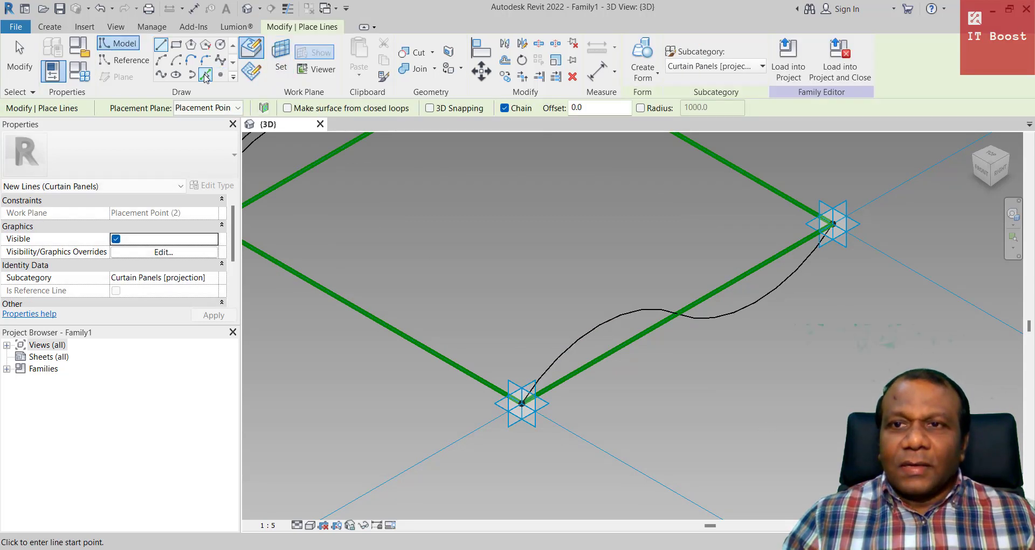
{"action": "left_click", "coordinate": [205, 76]}
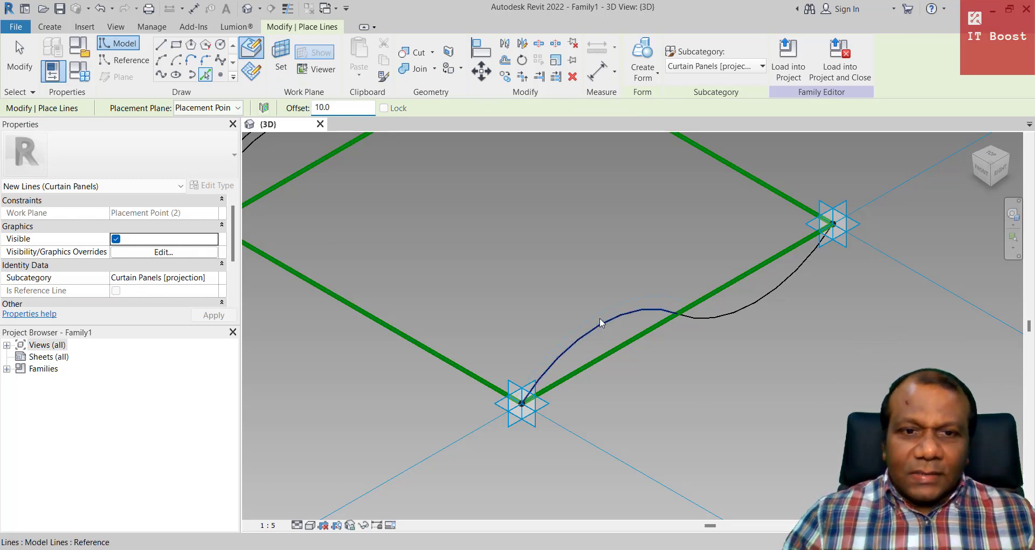
{"action": "scroll", "coordinate": [599, 329], "scroll_direction": "up", "scroll_amount": 5}
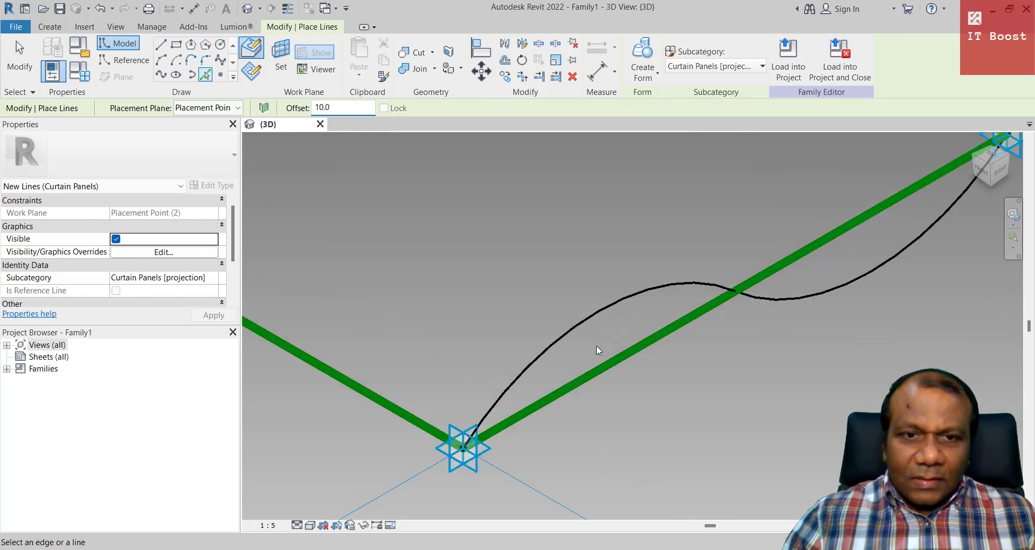
{"action": "left_click", "coordinate": [575, 310]}
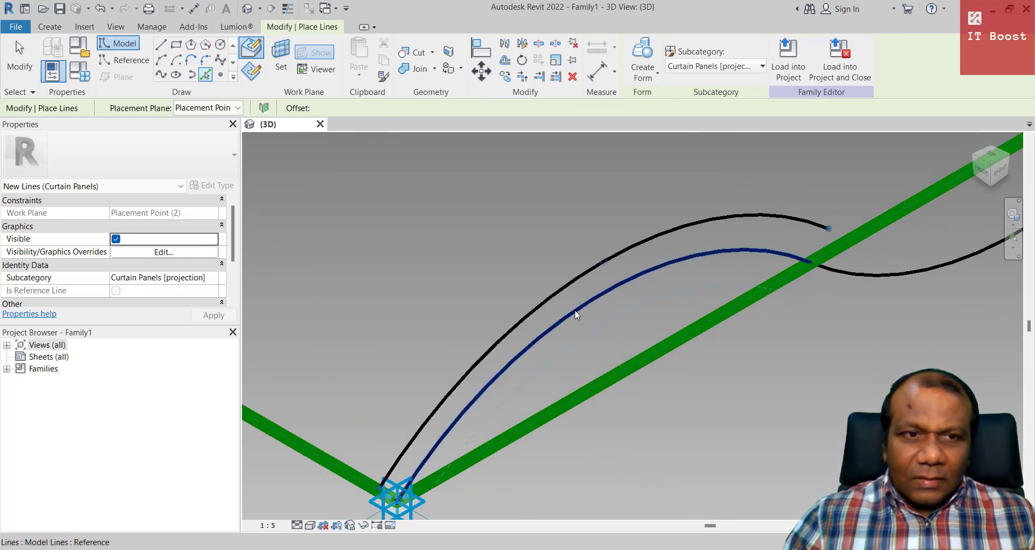
{"action": "left_click", "coordinate": [895, 272]}
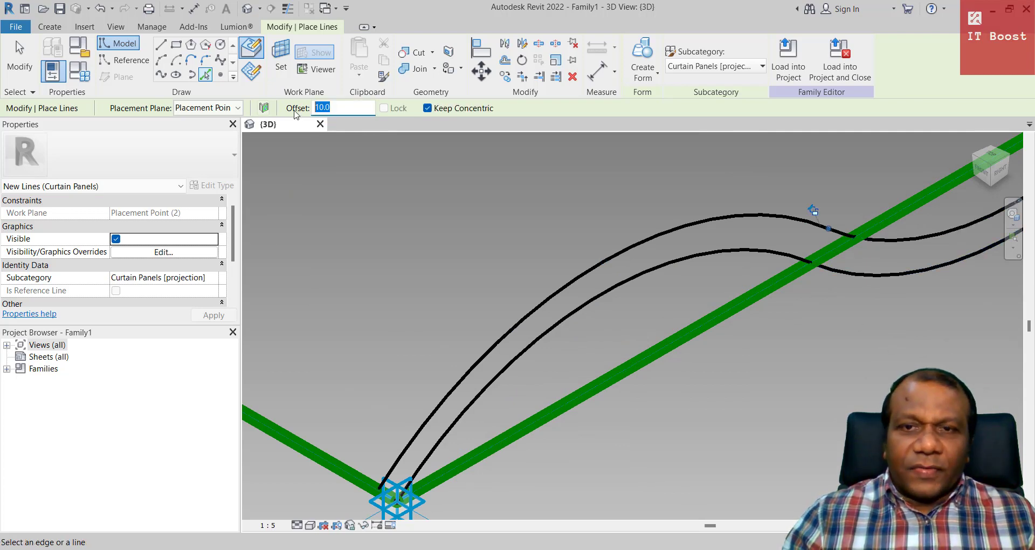
- Draw a line with offset 0 joining the two parallel curves' ends at Placement Point 2
{"action": "scroll", "coordinate": [409, 229], "scroll_direction": "down", "scroll_amount": 4}
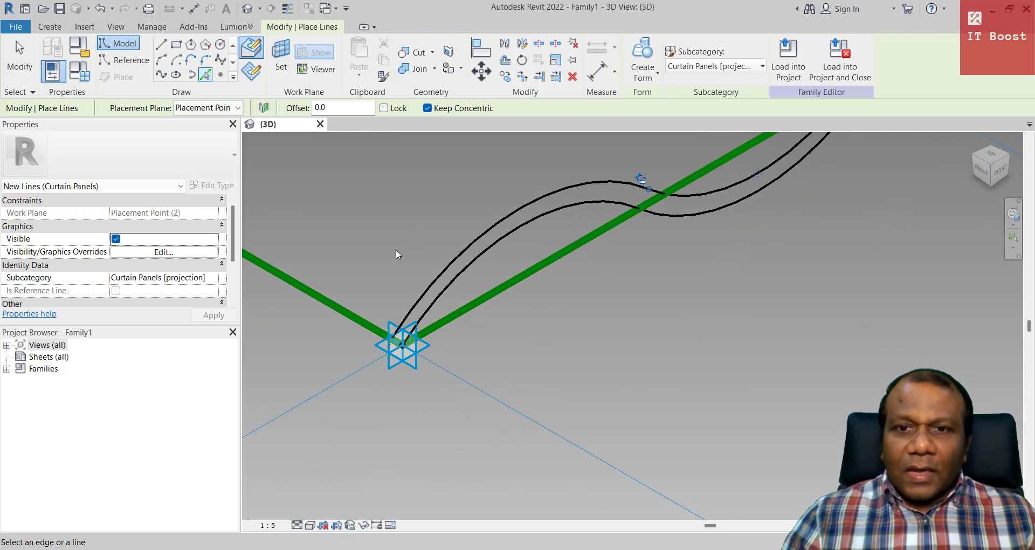
{"action": "left_click", "coordinate": [161, 47]}
{"action": "scroll", "coordinate": [358, 376], "scroll_direction": "up", "scroll_amount": 5}
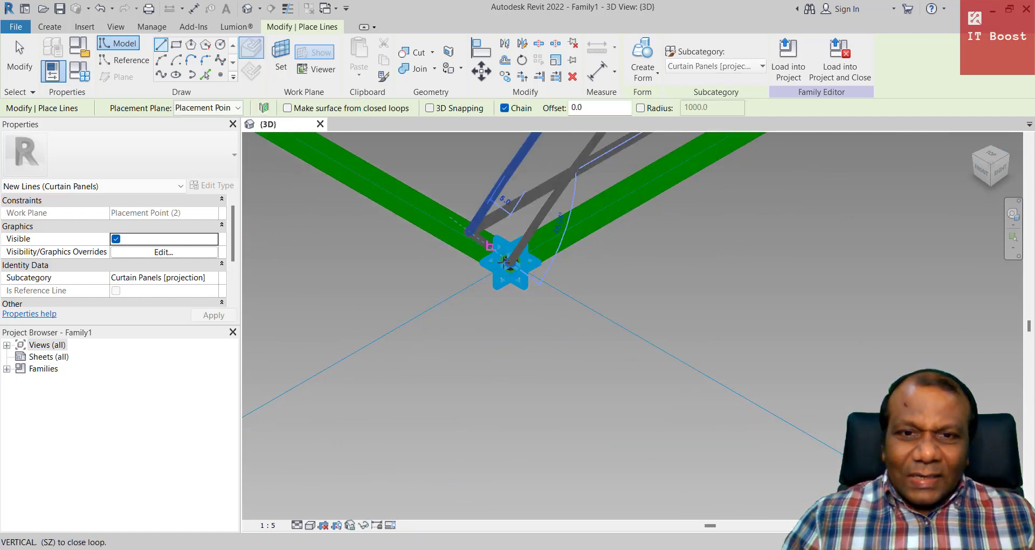
{"action": "left_click", "coordinate": [467, 233]}
{"action": "left_click", "coordinate": [509, 264]}
{"action": "scroll", "coordinate": [381, 453], "scroll_direction": "down", "scroll_amount": 2}
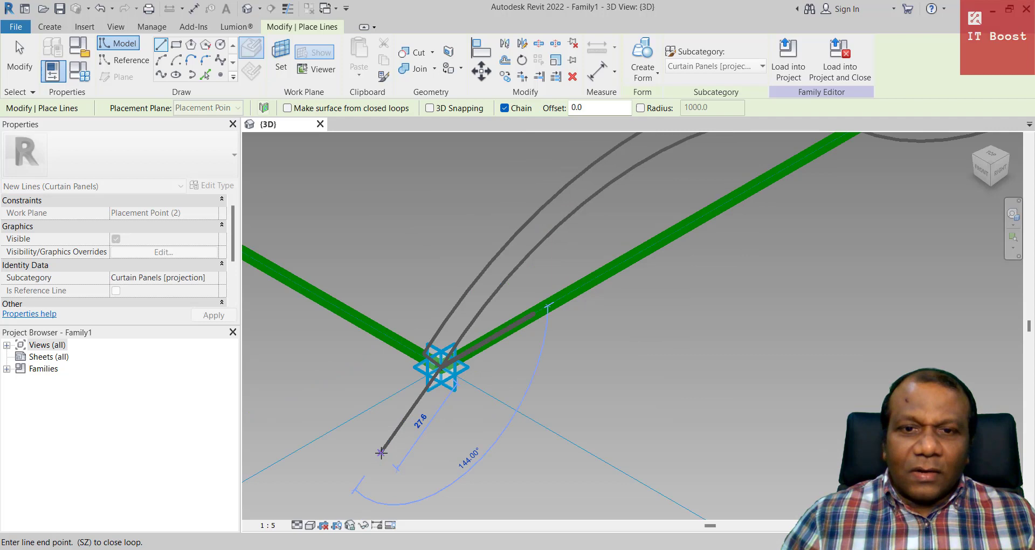
{"action": "key", "text": "Escape"}
{"action": "middle_click_drag", "start_coordinate": [584, 451], "coordinate": [532, 458]}
{"action": "scroll", "coordinate": [533, 456], "scroll_direction": "down", "scroll_amount": 2}
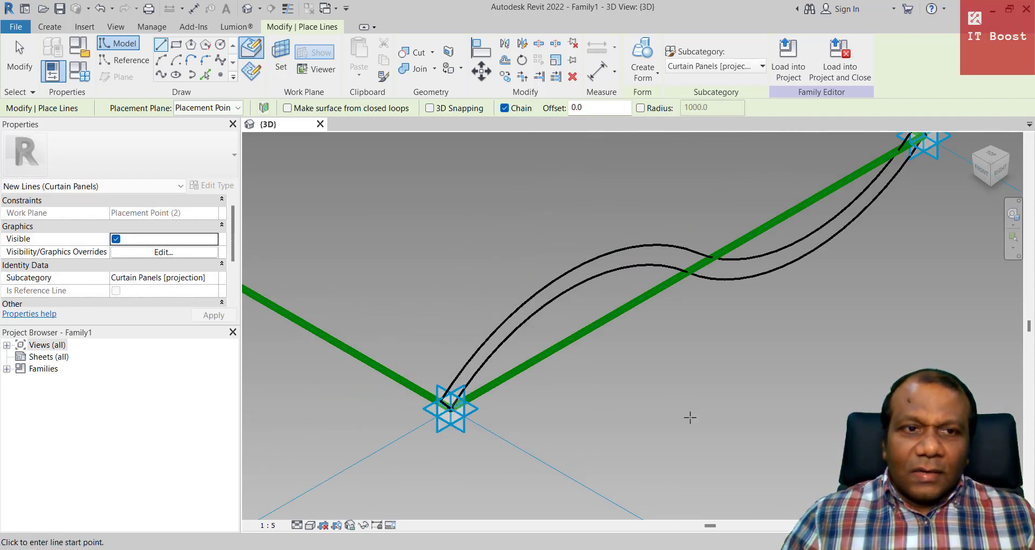
- Set the view scale to 1 : 2 for a clearer view of the open profile end at the neighbouring corner
{"action": "middle_click_drag", "start_coordinate": [647, 275], "coordinate": [339, 426]}
{"action": "scroll", "coordinate": [589, 317], "scroll_direction": "up", "scroll_amount": 4}
{"action": "middle_click_drag", "start_coordinate": [555, 356], "coordinate": [536, 383]}
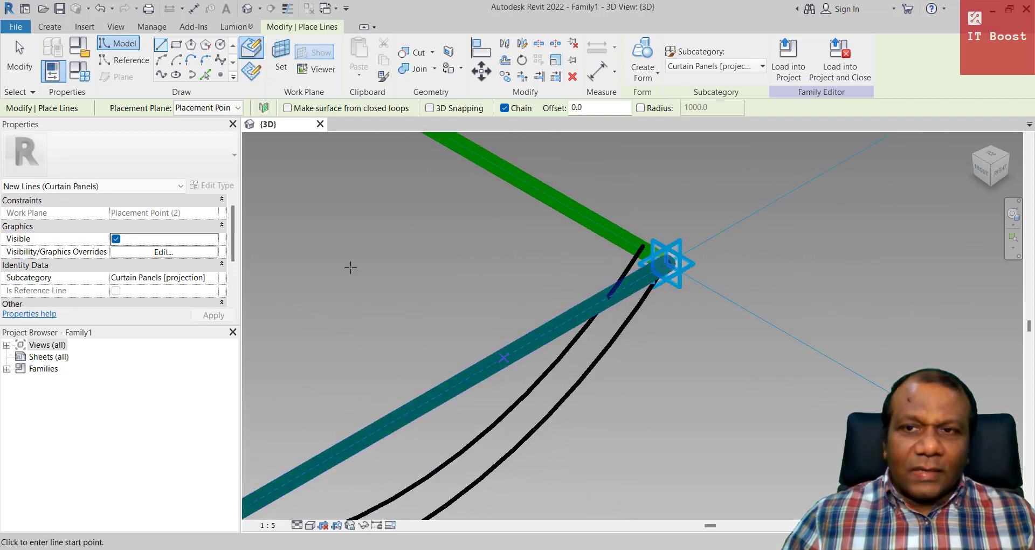
{"action": "left_click", "coordinate": [268, 525]}
{"action": "left_click", "coordinate": [285, 357]}
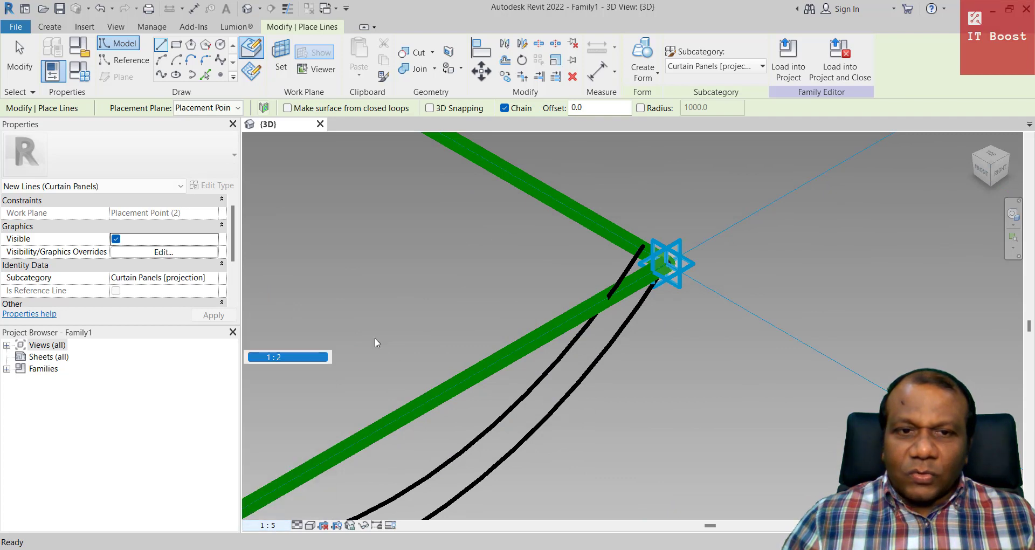
- Close the Placement Point 2 profile at the neighbouring corner with a line between the two curve endpoints
{"action": "scroll", "coordinate": [588, 247], "scroll_direction": "up", "scroll_amount": 3}
{"action": "middle_click_drag", "start_coordinate": [589, 254], "coordinate": [464, 295]}
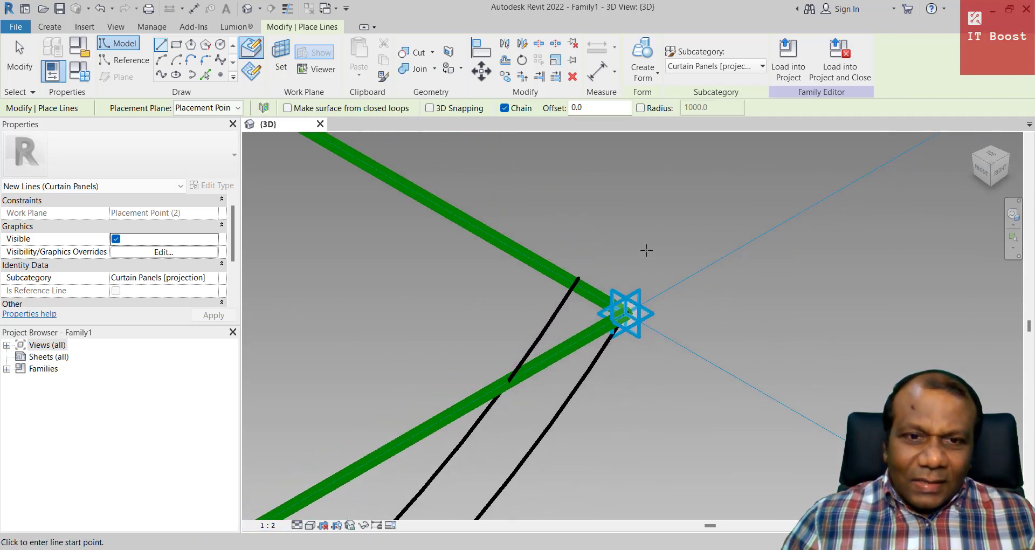
{"action": "left_click", "coordinate": [628, 313]}
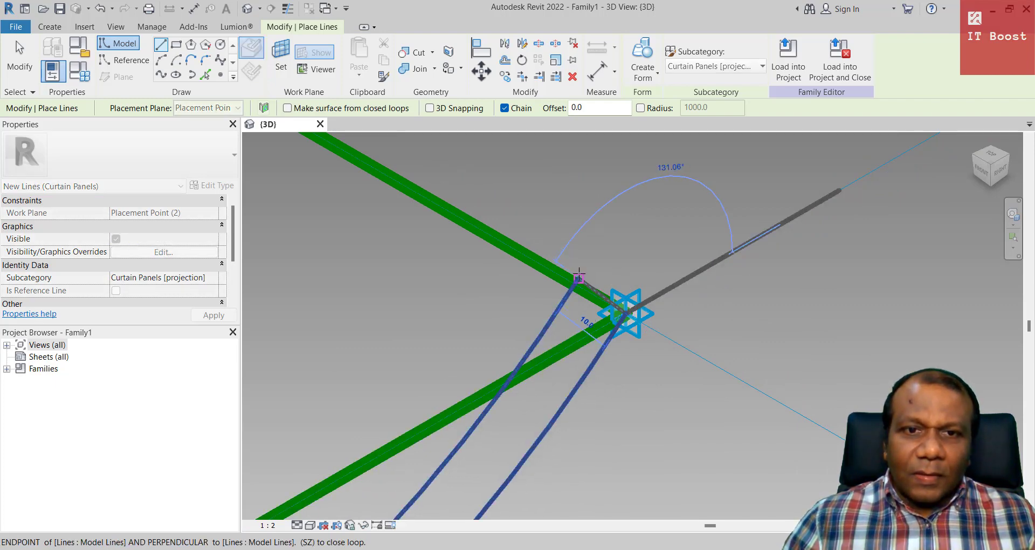
{"action": "scroll", "coordinate": [577, 278], "scroll_direction": "down", "scroll_amount": 5}
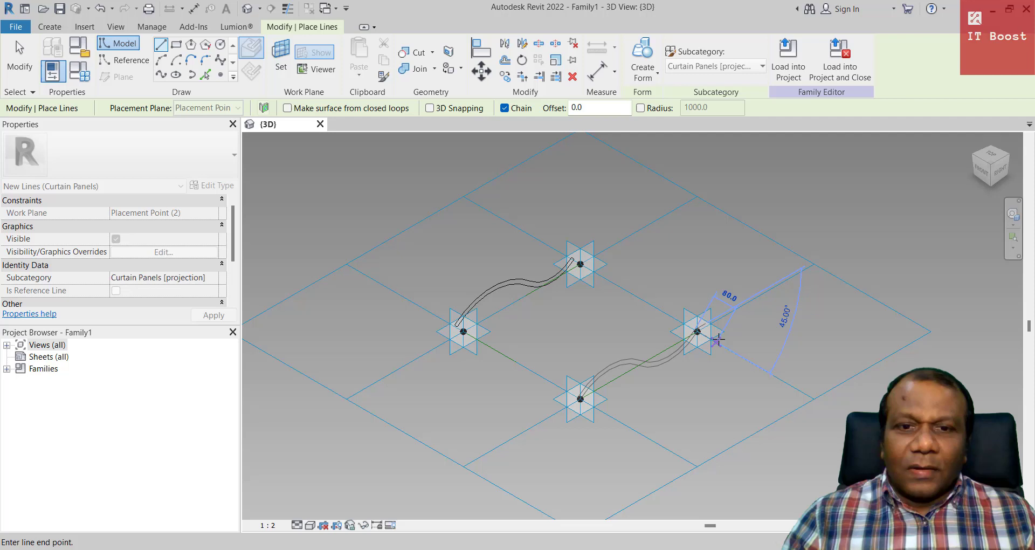
{"action": "key", "text": "Escape"}
- Create a solid form from the two closed S-shaped profiles on opposite edges of the tile grid
{"action": "scroll", "coordinate": [647, 402], "scroll_direction": "up", "scroll_amount": 4}
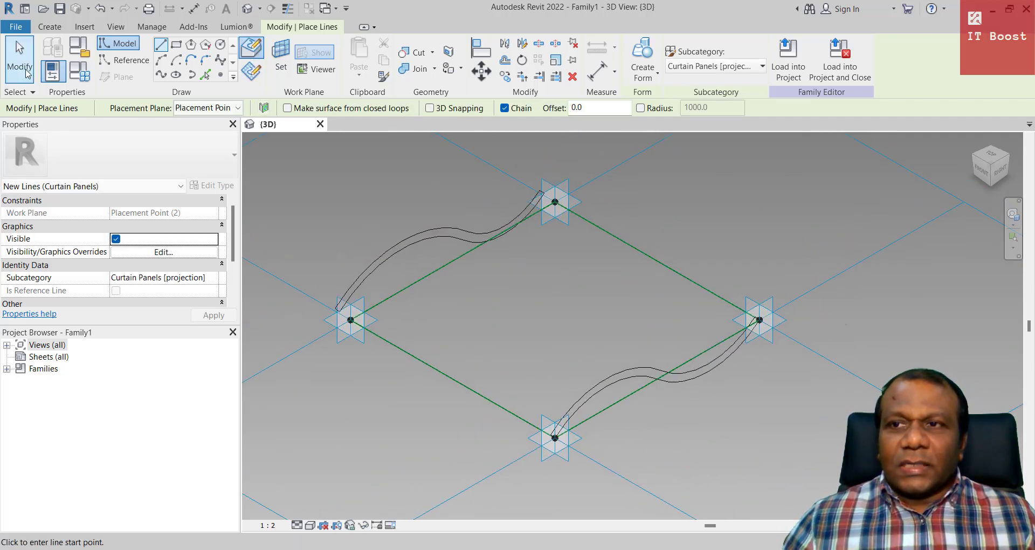
{"action": "left_click", "coordinate": [20, 57]}
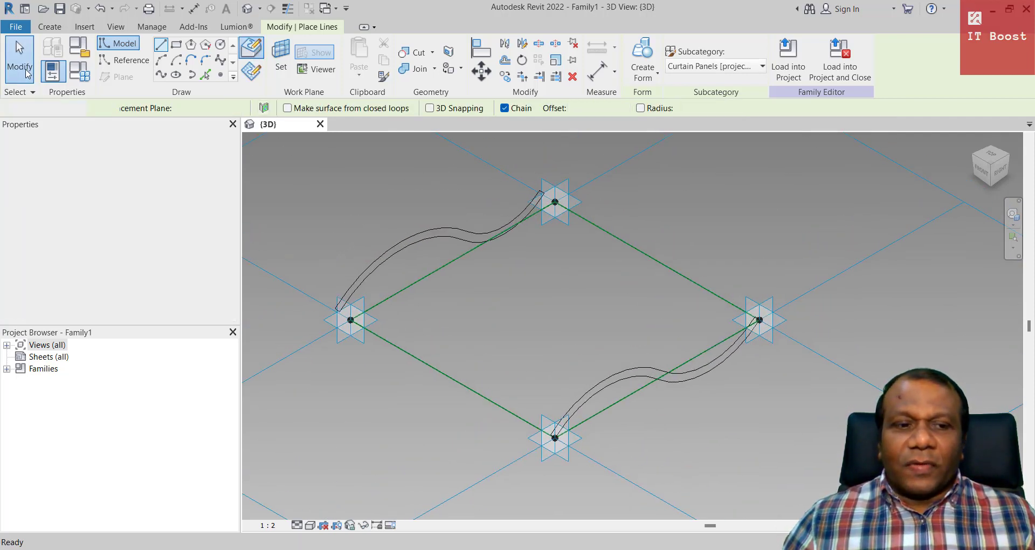
{"action": "left_click", "coordinate": [609, 378]}
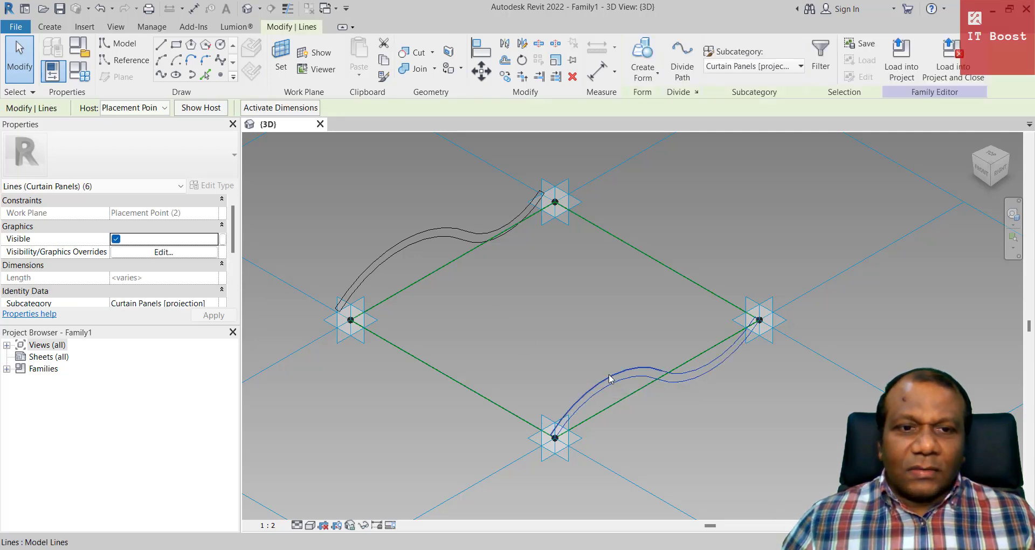
{"action": "left_click", "coordinate": [386, 257], "text": "ctrl"}
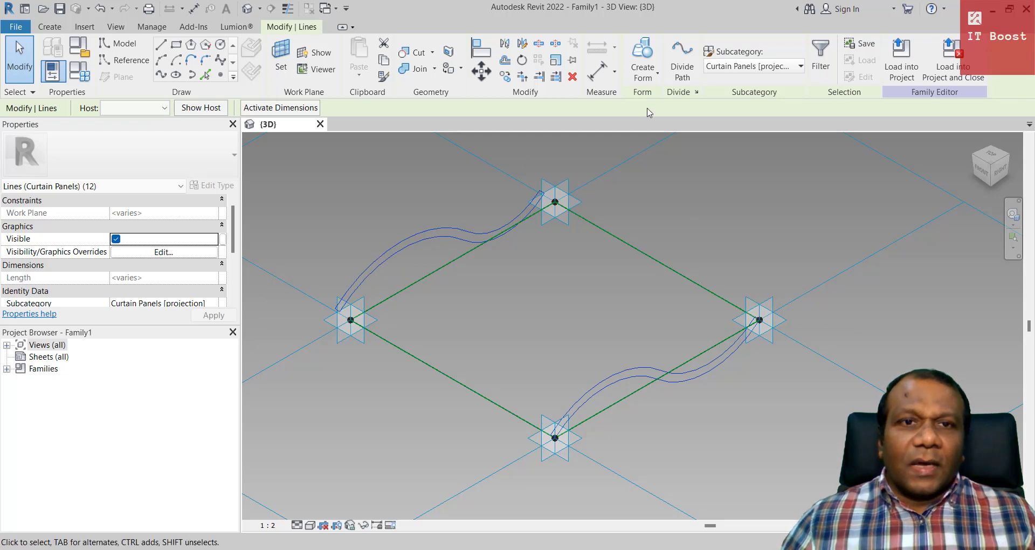
{"action": "left_click", "coordinate": [657, 78]}
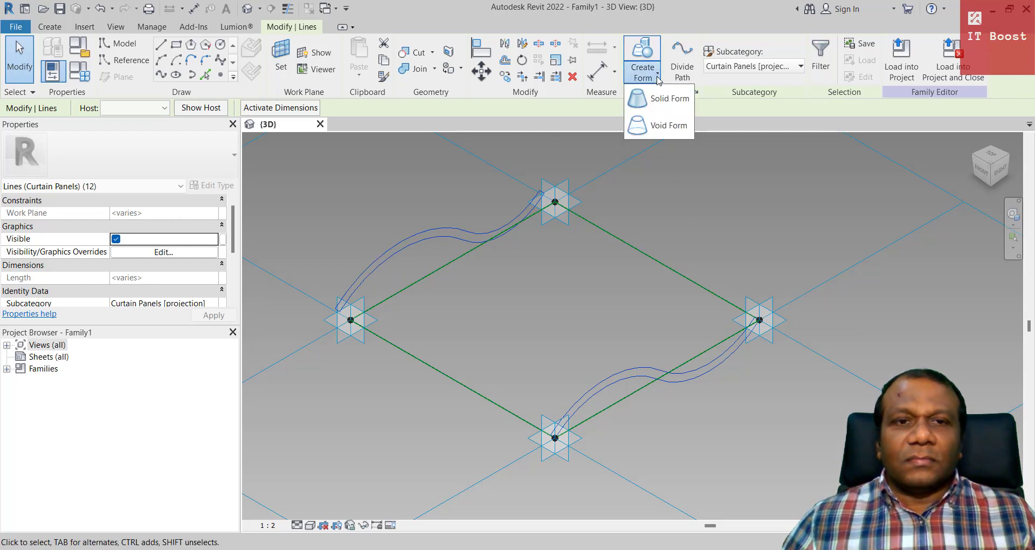
{"action": "left_click", "coordinate": [663, 100]}
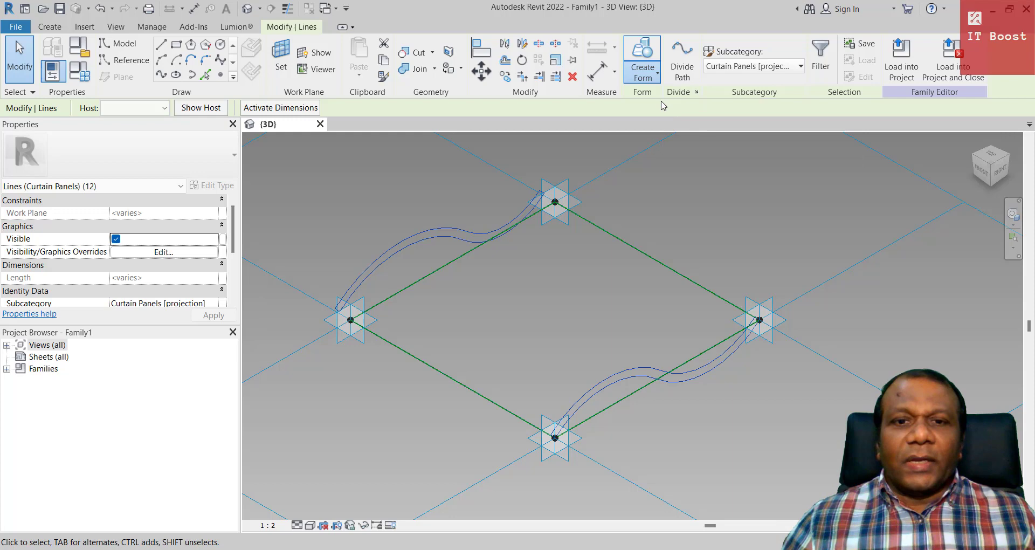
{"action": "left_click", "coordinate": [651, 456]}
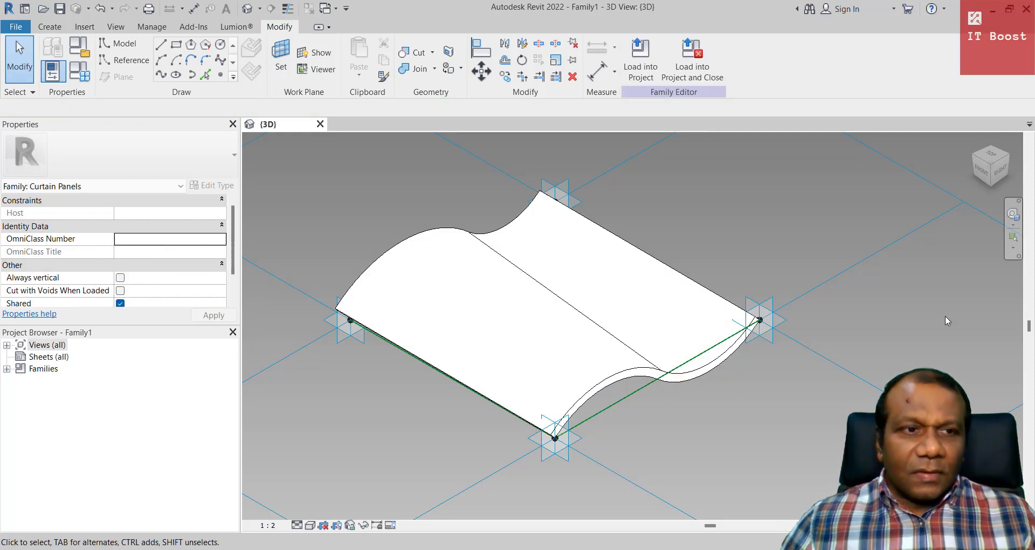
- Orbit around the wavy solid panel to examine its thickness, end profiles and fit to the placement points
{"action": "left_click", "coordinate": [1013, 214]}
{"action": "left_click_drag", "start_coordinate": [932, 269], "coordinate": [612, 243]}
{"action": "scroll", "coordinate": [513, 387], "scroll_direction": "up", "scroll_amount": 2}
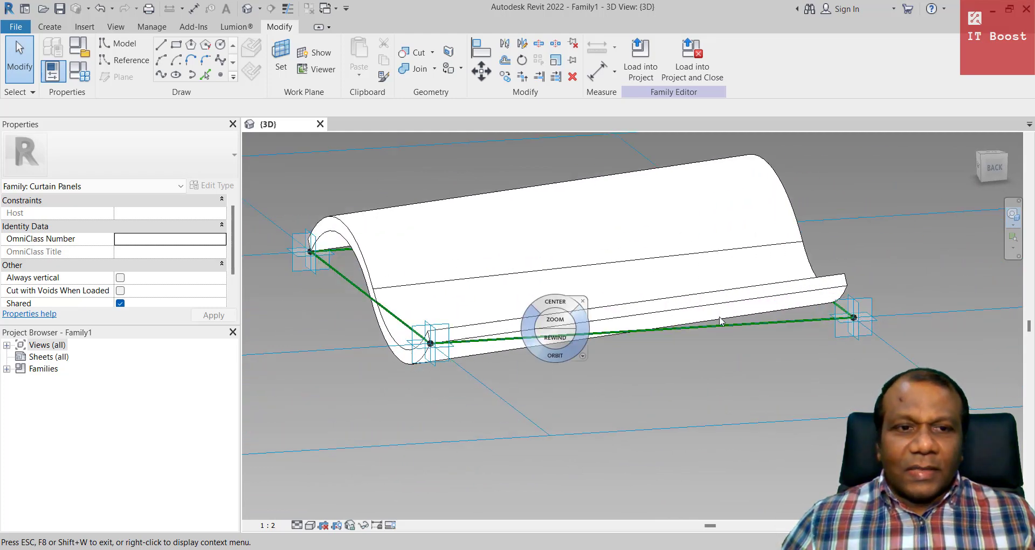
{"action": "scroll", "coordinate": [830, 314], "scroll_direction": "up", "scroll_amount": 3}
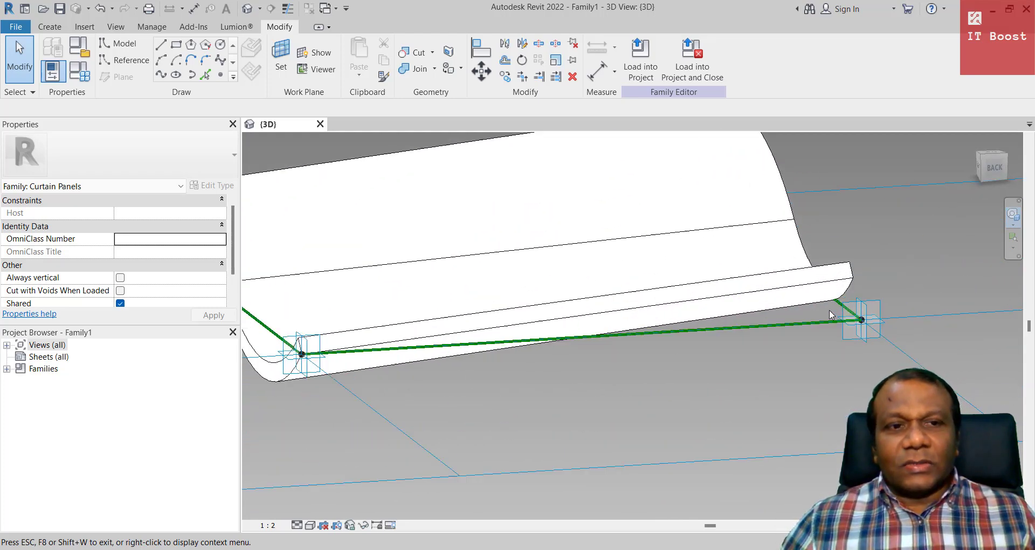
{"action": "scroll", "coordinate": [830, 310], "scroll_direction": "up", "scroll_amount": 2}
{"action": "scroll", "coordinate": [839, 302], "scroll_direction": "down", "scroll_amount": 2}
{"action": "left_click_drag", "start_coordinate": [832, 305], "coordinate": [806, 312]}
{"action": "scroll", "coordinate": [748, 351], "scroll_direction": "down", "scroll_amount": 4}
{"action": "scroll", "coordinate": [652, 426], "scroll_direction": "up", "scroll_amount": 2}
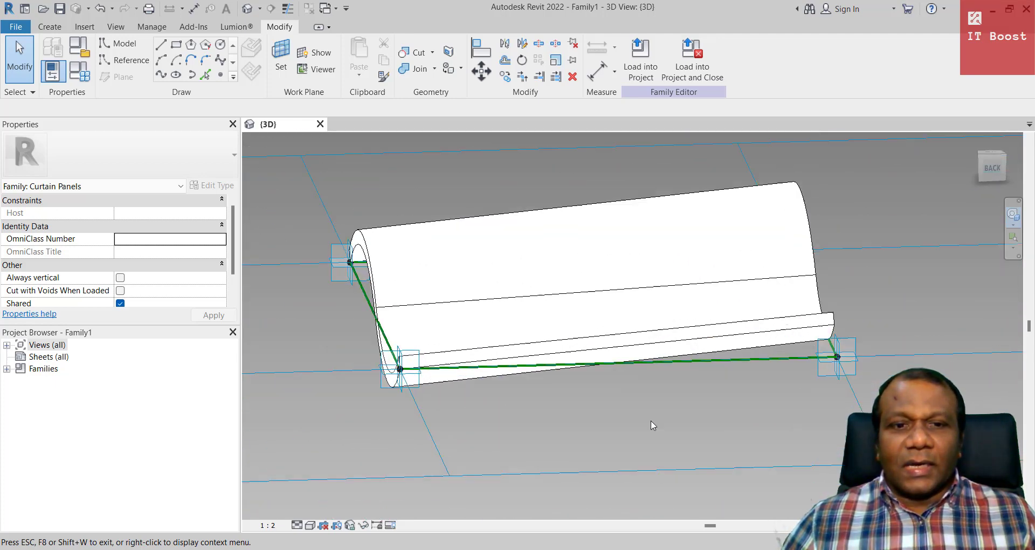
{"action": "scroll", "coordinate": [653, 426], "scroll_direction": "up", "scroll_amount": 1}
{"action": "left_click_drag", "start_coordinate": [647, 417], "coordinate": [721, 423]}
{"action": "scroll", "coordinate": [695, 424], "scroll_direction": "down", "scroll_amount": 3}
{"action": "scroll", "coordinate": [651, 401], "scroll_direction": "up", "scroll_amount": 1}
{"action": "scroll", "coordinate": [653, 401], "scroll_direction": "down", "scroll_amount": 4}
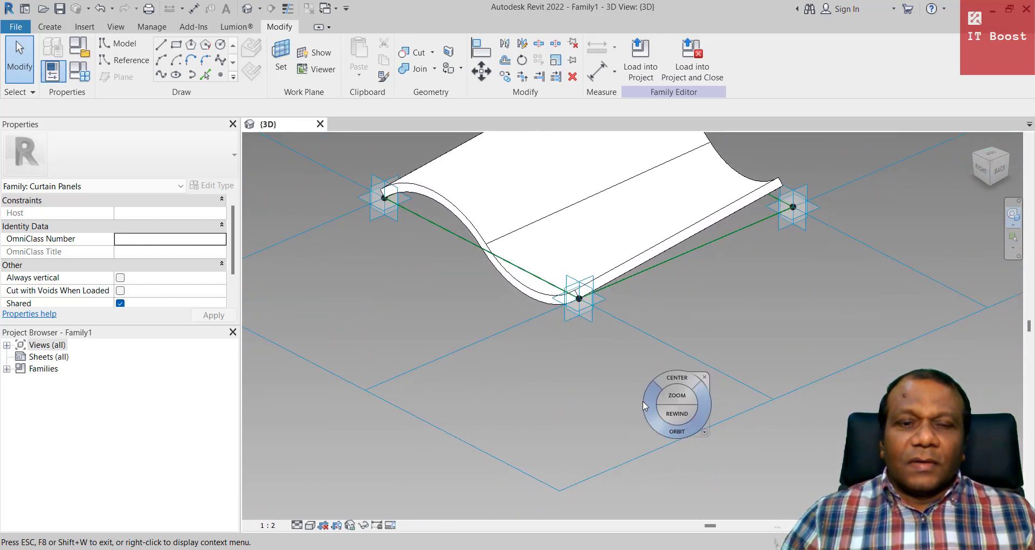
{"action": "middle_click_drag", "start_coordinate": [650, 402], "coordinate": [727, 401]}
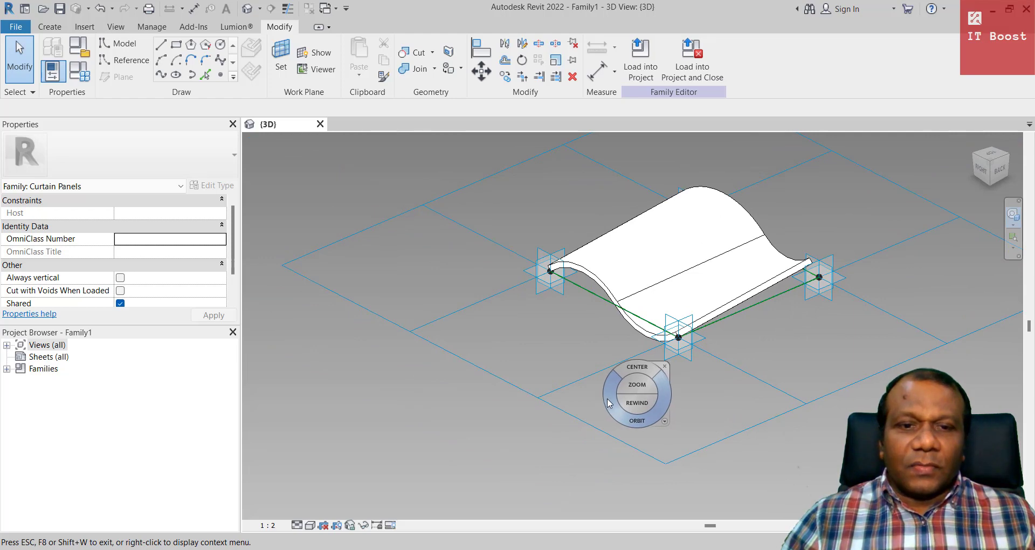
{"action": "left_click_drag", "start_coordinate": [638, 389], "coordinate": [746, 415]}
{"action": "middle_click_drag", "start_coordinate": [749, 421], "coordinate": [813, 511]}
{"action": "left_click_drag", "start_coordinate": [432, 353], "coordinate": [555, 357]}
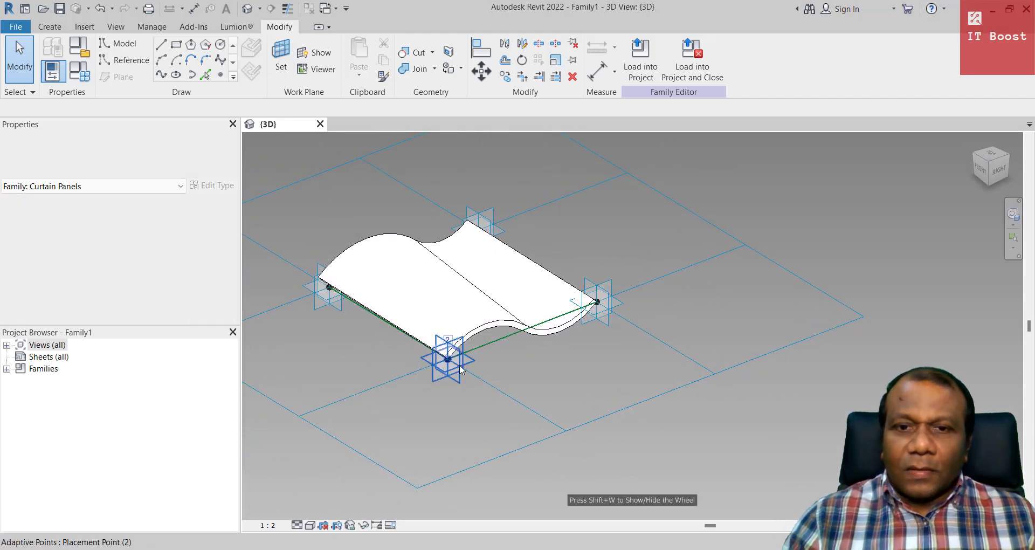
- Set the work plane to Placement Point 2's vertical plane and copy the solid's upper crest arc upward with Pick Lines at offset 1
{"action": "scroll", "coordinate": [462, 370], "scroll_direction": "up", "scroll_amount": 5}
{"action": "middle_click_drag", "start_coordinate": [520, 420], "coordinate": [522, 421]}
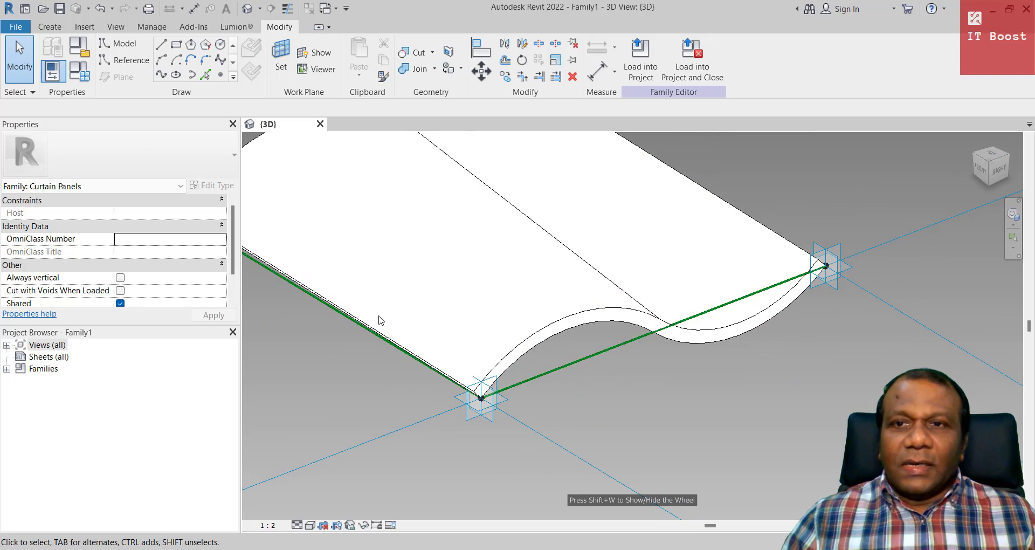
{"action": "left_click", "coordinate": [287, 62]}
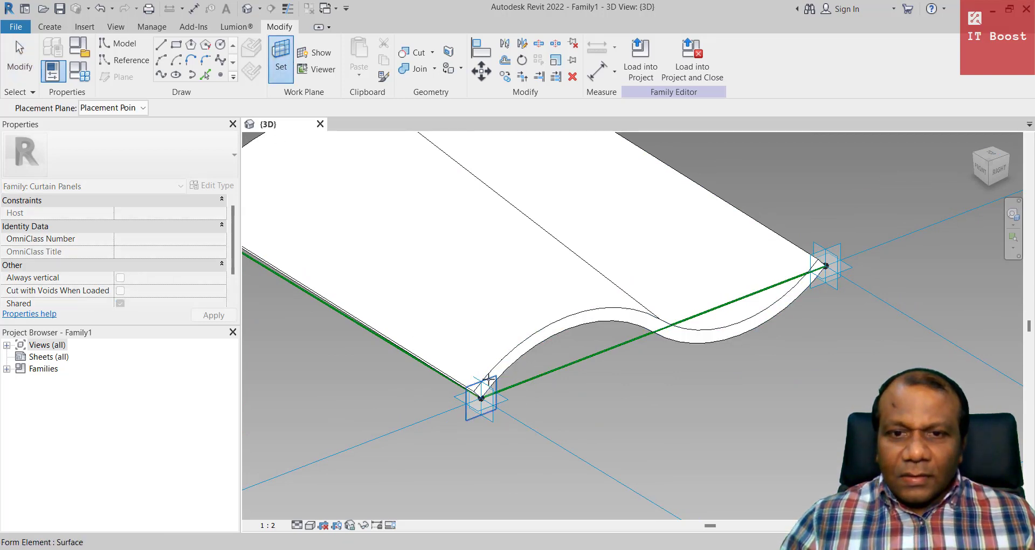
{"action": "left_click", "coordinate": [488, 379]}
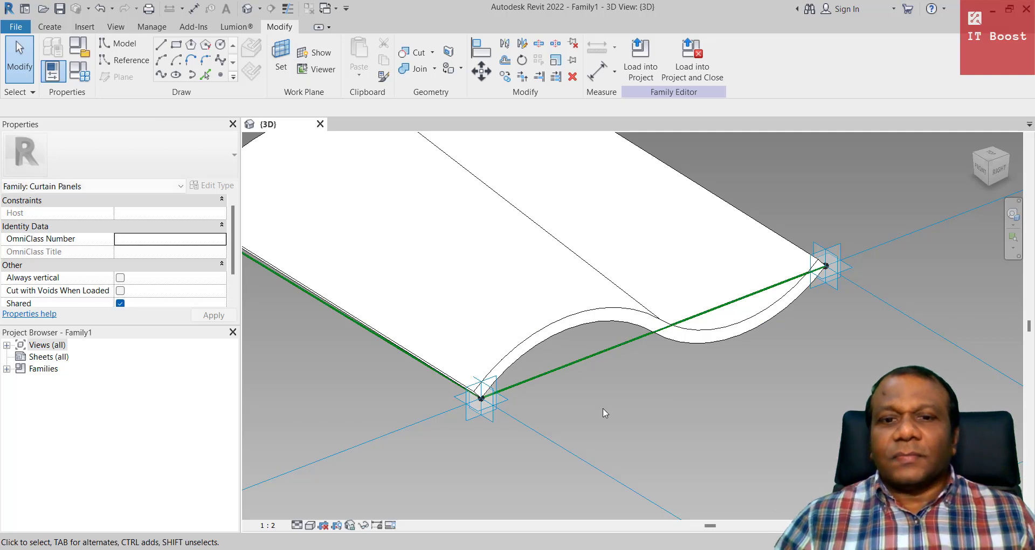
{"action": "key", "text": "Tab"}
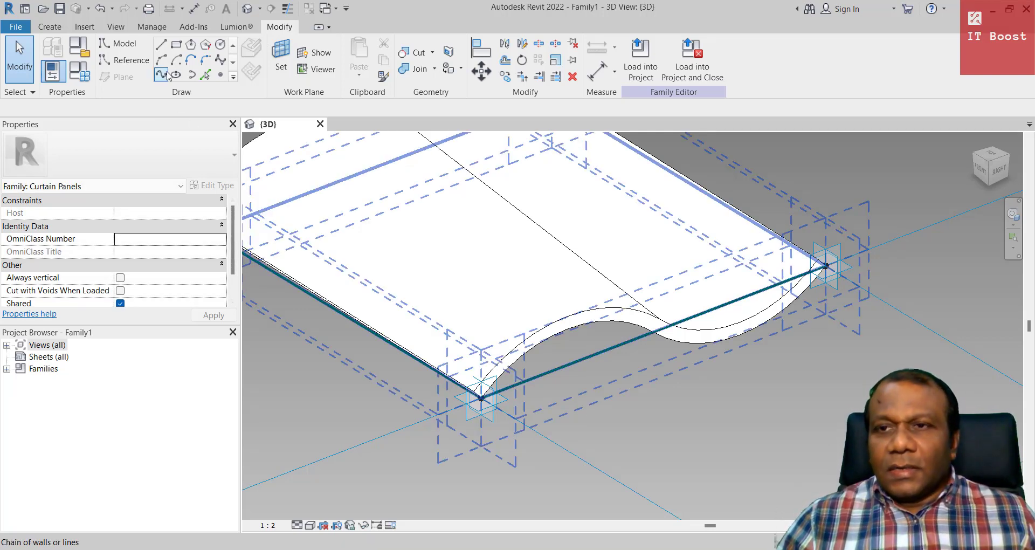
{"action": "left_click", "coordinate": [206, 75]}
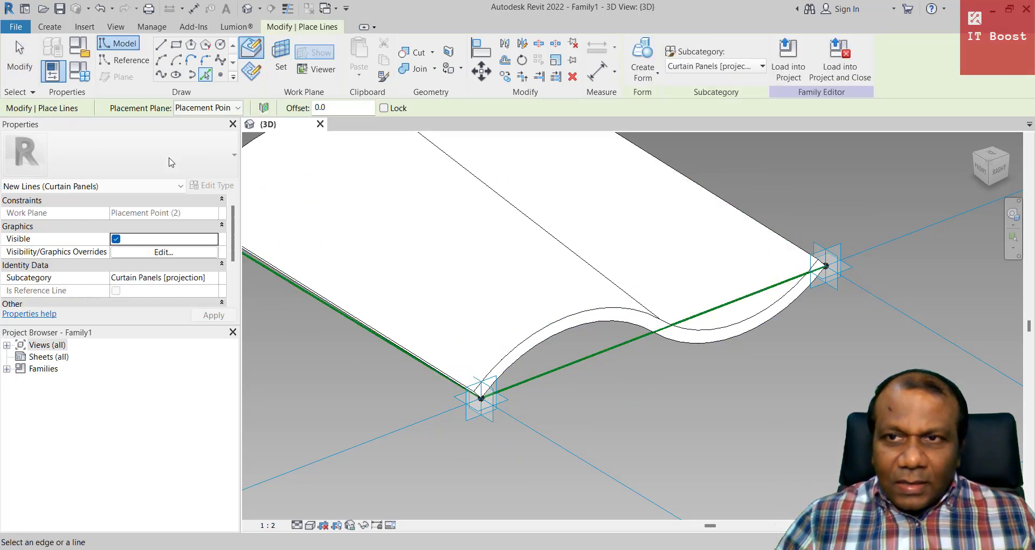
{"action": "double_click", "coordinate": [339, 109]}
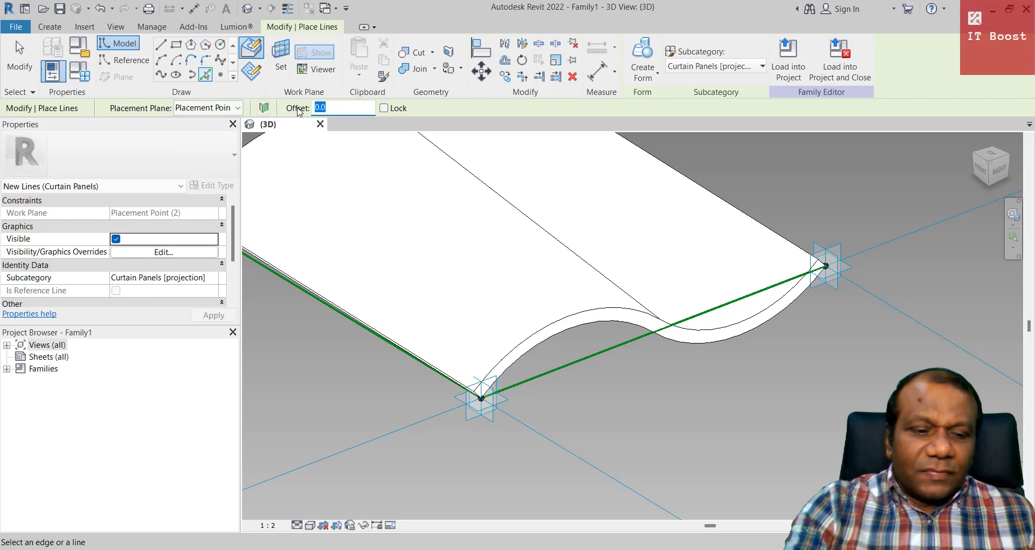
{"action": "type", "text": "1"}
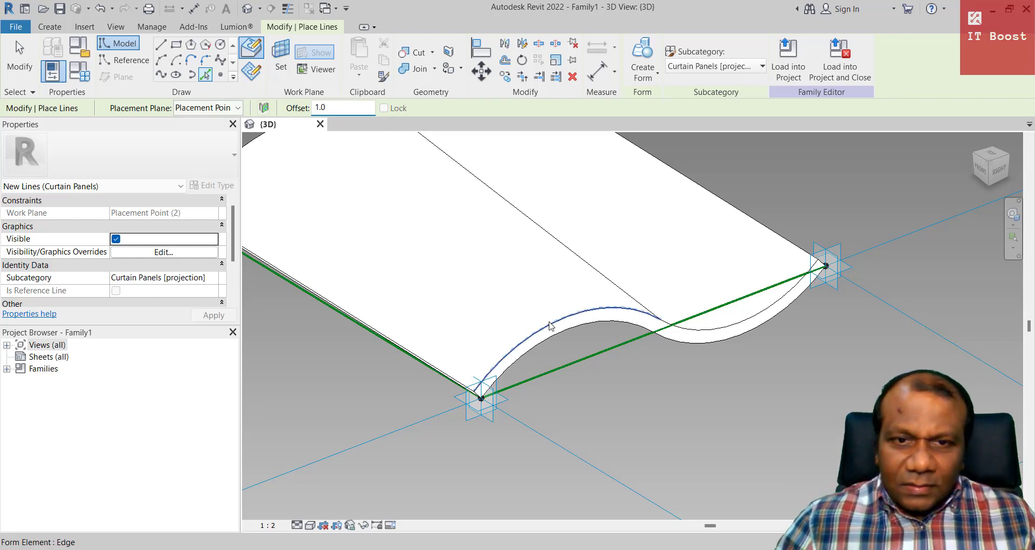
{"action": "left_click", "coordinate": [545, 352]}
{"action": "scroll", "coordinate": [546, 352], "scroll_direction": "up", "scroll_amount": 4}
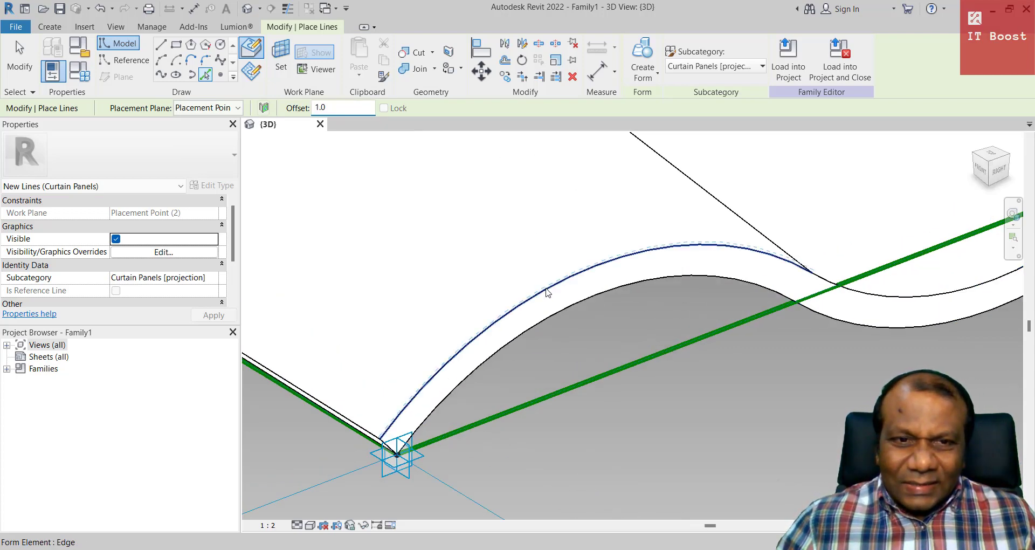
- Try to copy the adjoining upper trough arc upward at offset 1 with Keep Concentric enabled
{"action": "middle_click_drag", "start_coordinate": [882, 343], "coordinate": [668, 278]}
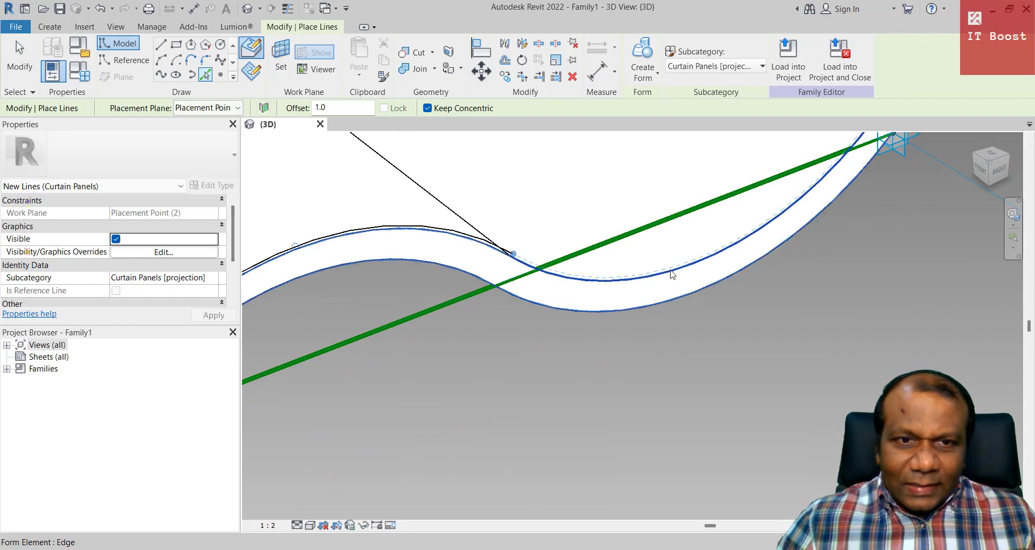
{"action": "scroll", "coordinate": [617, 402], "scroll_direction": "down", "scroll_amount": 3}
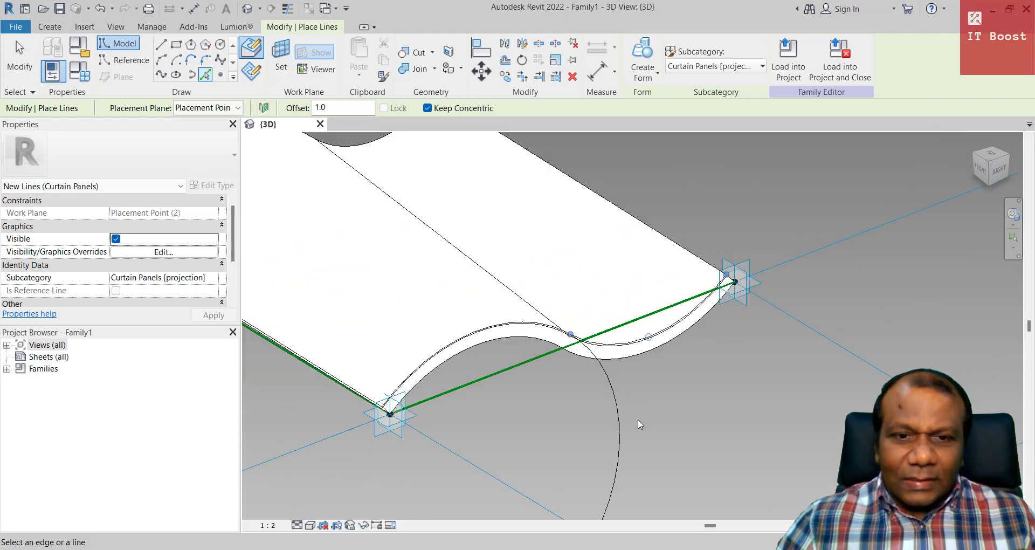
{"action": "scroll", "coordinate": [610, 376], "scroll_direction": "up", "scroll_amount": 4}
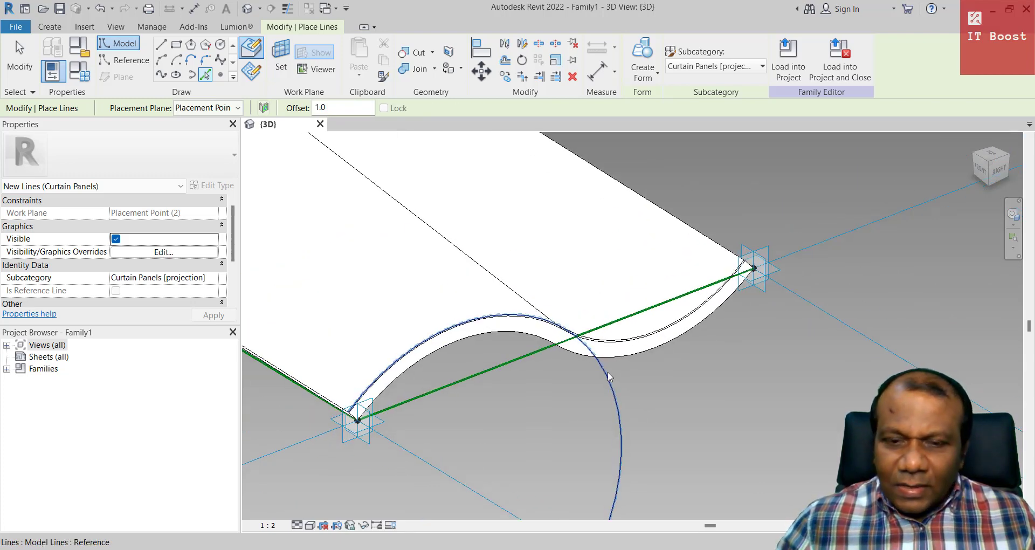
{"action": "key", "text": "Escape"}
- Copy the upper trough arc upward at offset 1 with Keep Concentric disabled
{"action": "middle_click_drag", "start_coordinate": [534, 305], "coordinate": [575, 337]}
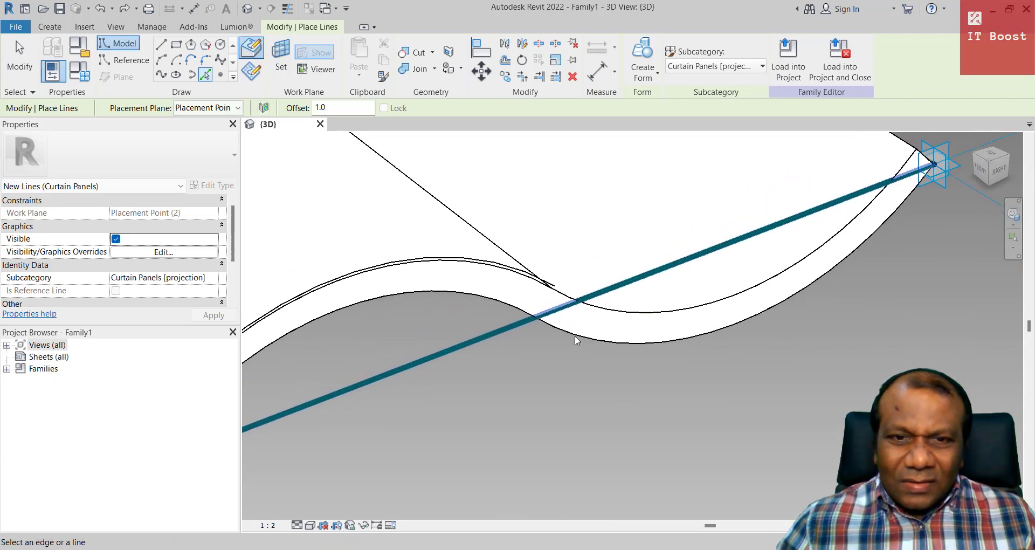
{"action": "left_click", "coordinate": [683, 310]}
{"action": "scroll", "coordinate": [609, 385], "scroll_direction": "down", "scroll_amount": 2}
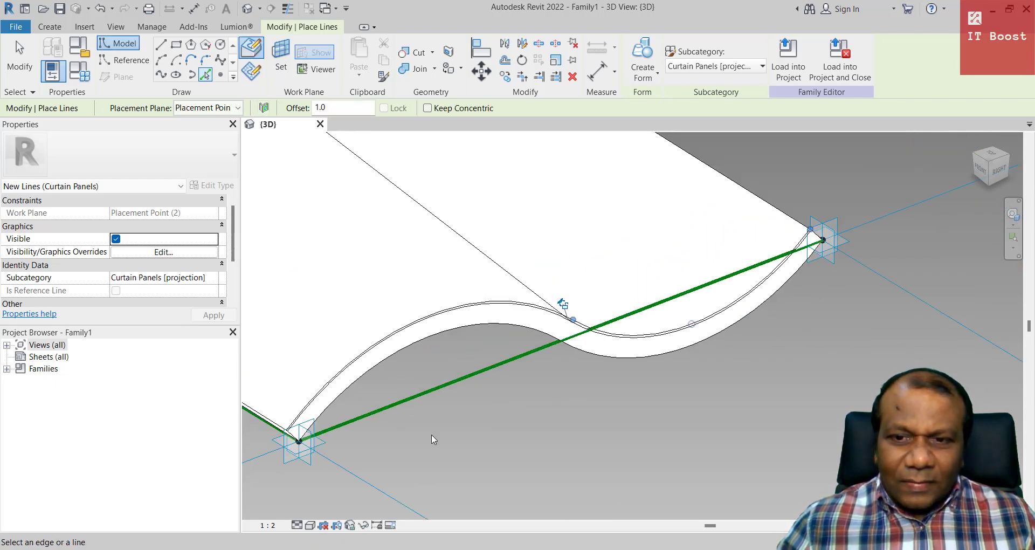
- Try to copy the crest arc at Placement Point 2 with the Pick Lines offset set to 20
{"action": "scroll", "coordinate": [422, 441], "scroll_direction": "up", "scroll_amount": 3}
{"action": "middle_click_drag", "start_coordinate": [389, 444], "coordinate": [470, 365]}
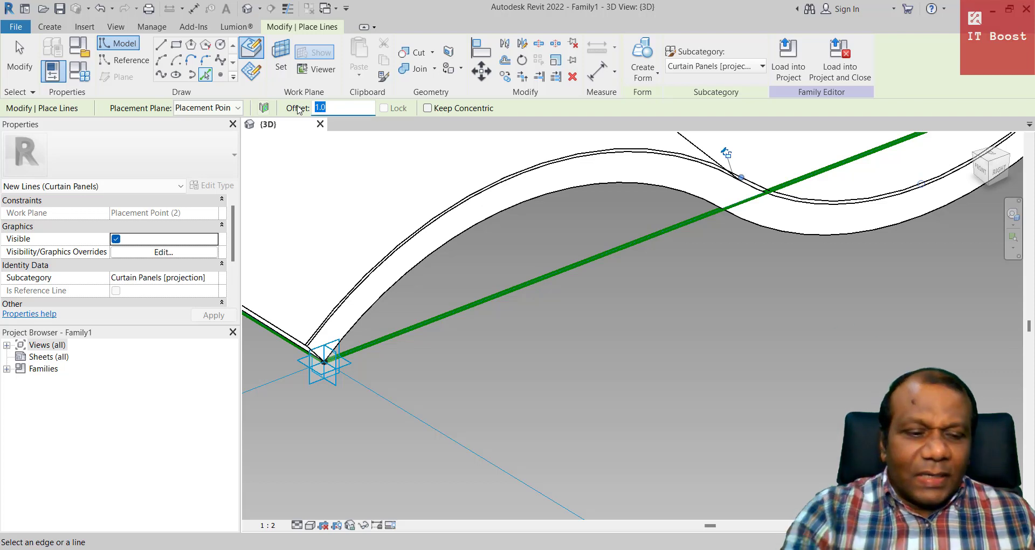
{"action": "type", "text": "20"}
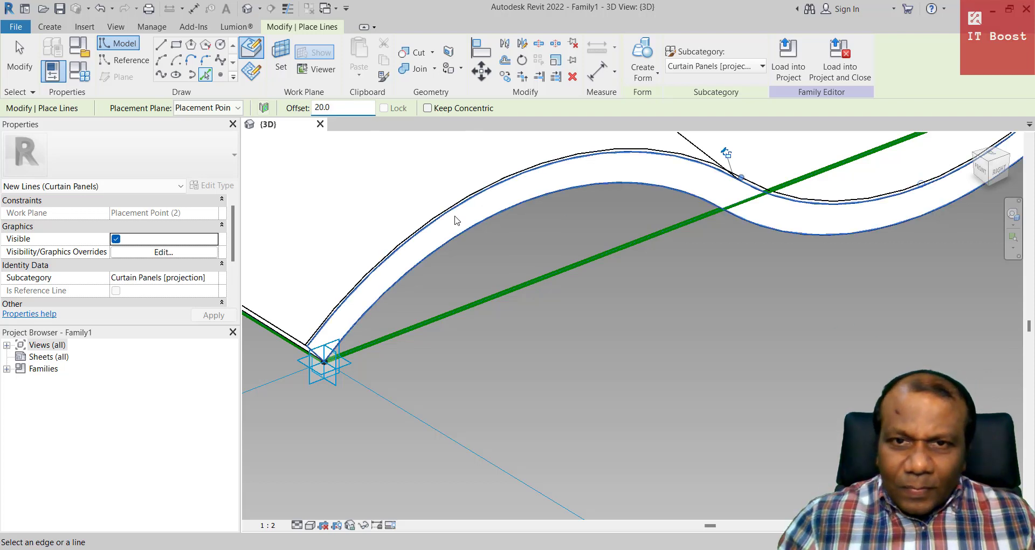
{"action": "left_click", "coordinate": [456, 220]}
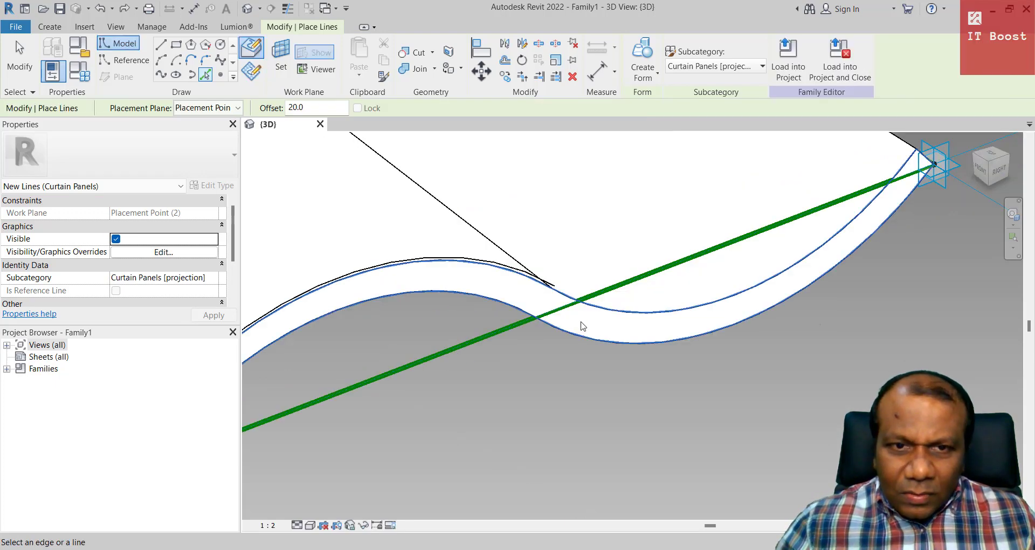
- Copy the solid's upper trough arc upward with Pick Lines at offset 1 to continue the offset crest arc
{"action": "scroll", "coordinate": [614, 325], "scroll_direction": "up", "scroll_amount": 1}
{"action": "left_click", "coordinate": [206, 76]}
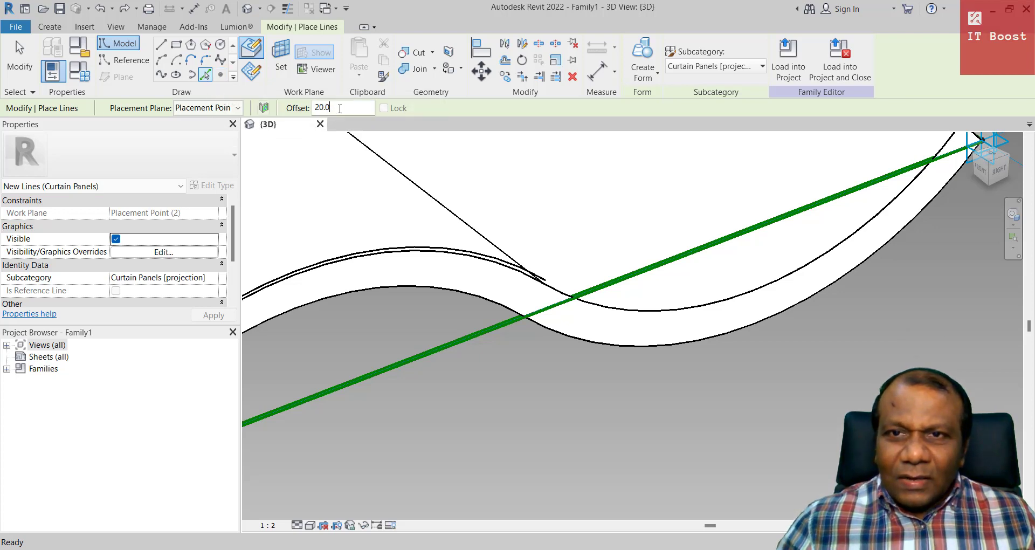
{"action": "left_click", "coordinate": [608, 310]}
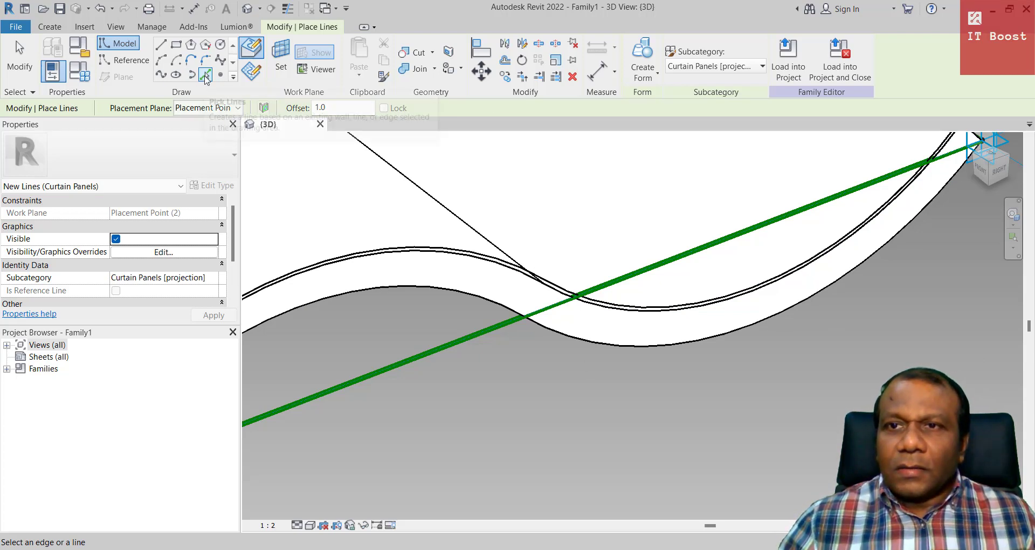
- Copy the solid's lower crest edge downward with Pick Lines at offset 10
{"action": "left_click", "coordinate": [205, 76]}
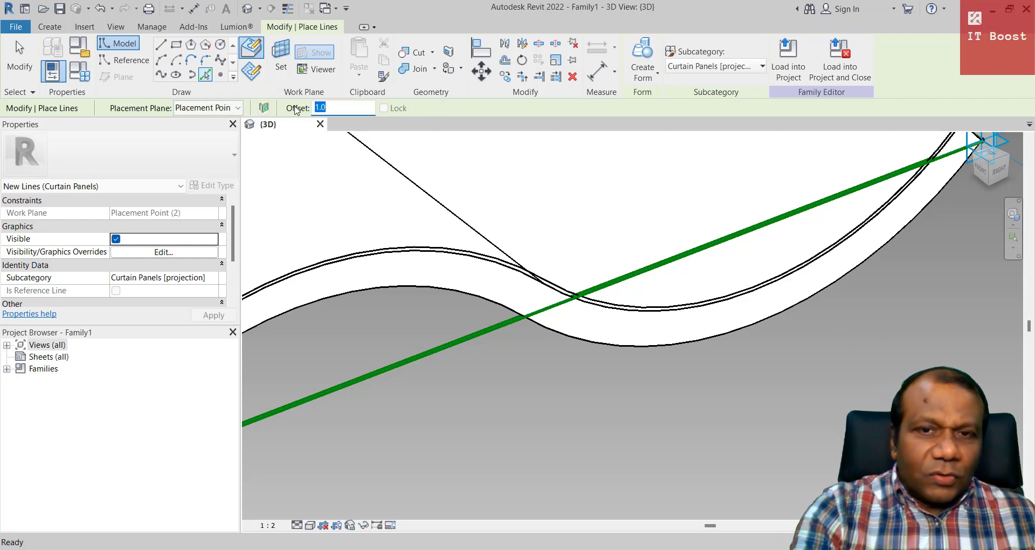
{"action": "key", "text": "Return"}
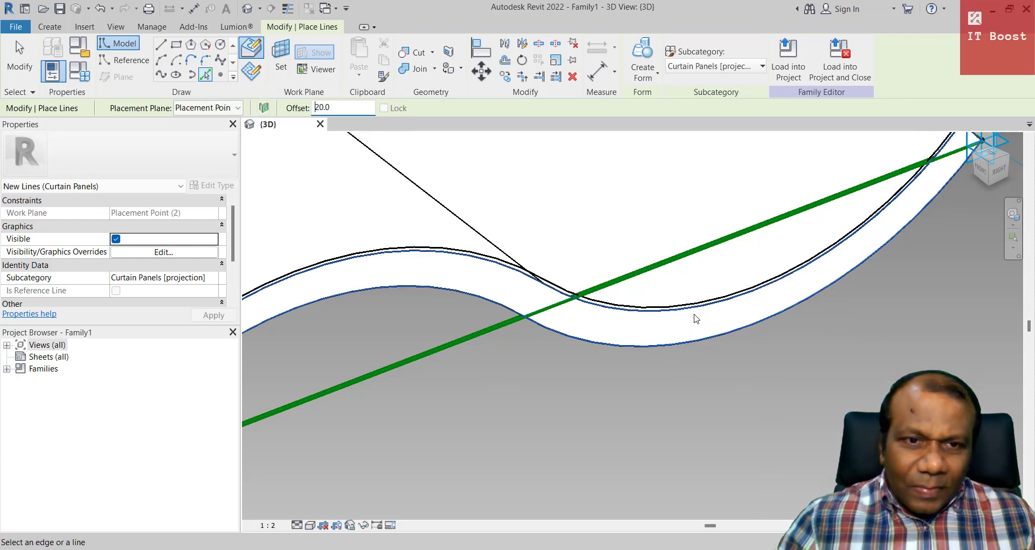
{"action": "scroll", "coordinate": [692, 329], "scroll_direction": "down", "scroll_amount": 4}
{"action": "scroll", "coordinate": [532, 373], "scroll_direction": "up", "scroll_amount": 2}
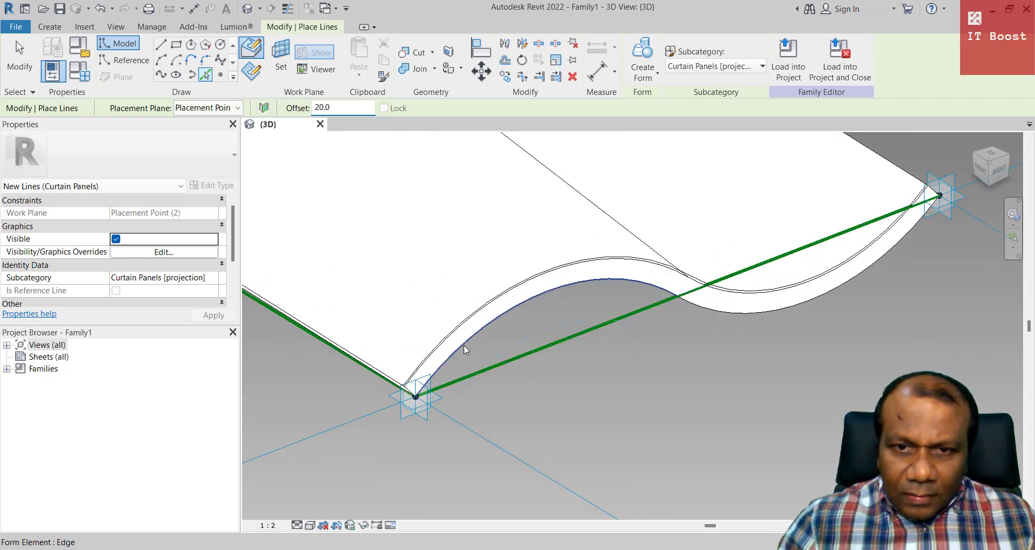
{"action": "scroll", "coordinate": [464, 351], "scroll_direction": "up", "scroll_amount": 3}
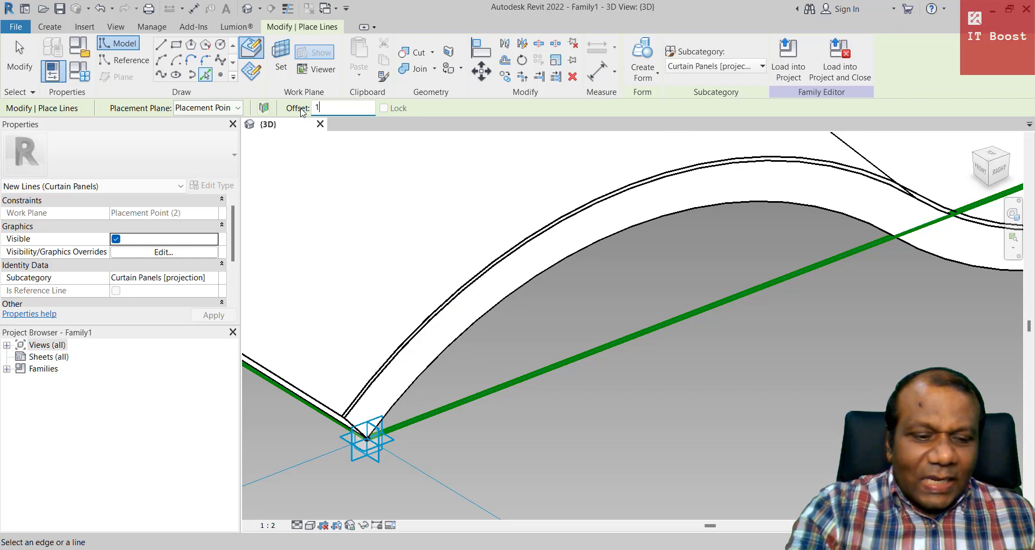
{"action": "key", "text": "Return"}
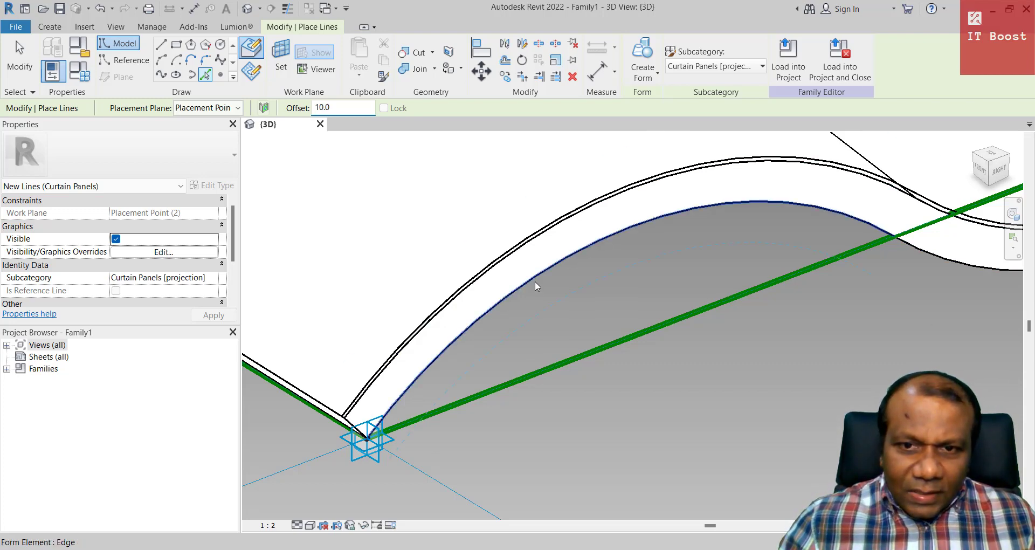
{"action": "left_click", "coordinate": [535, 280]}
- Try to copy the adjoining lower trough edge downward at offset 10 with Keep Concentric enabled
{"action": "middle_click_drag", "start_coordinate": [739, 362], "coordinate": [386, 339]}
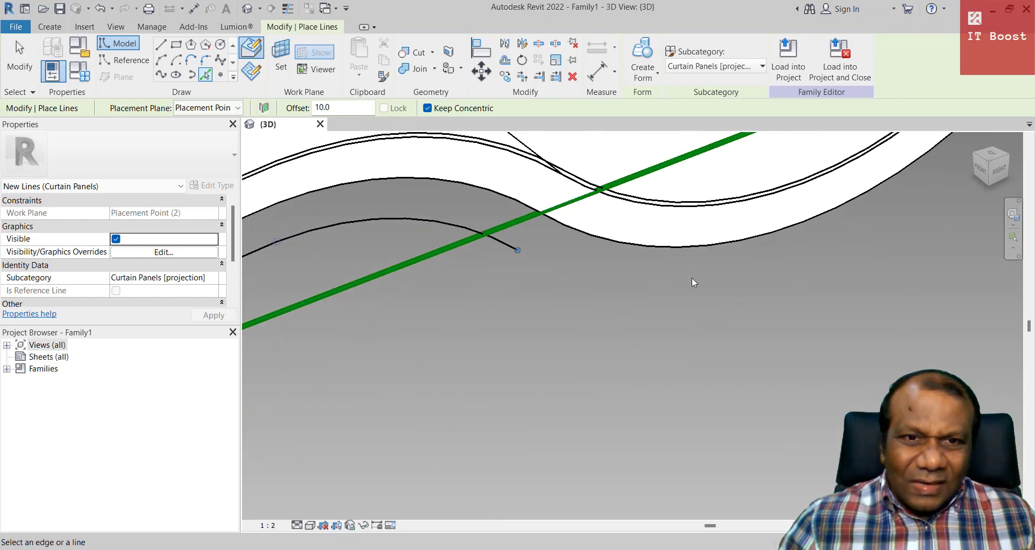
{"action": "left_click", "coordinate": [700, 247]}
{"action": "scroll", "coordinate": [634, 354], "scroll_direction": "down", "scroll_amount": 2}
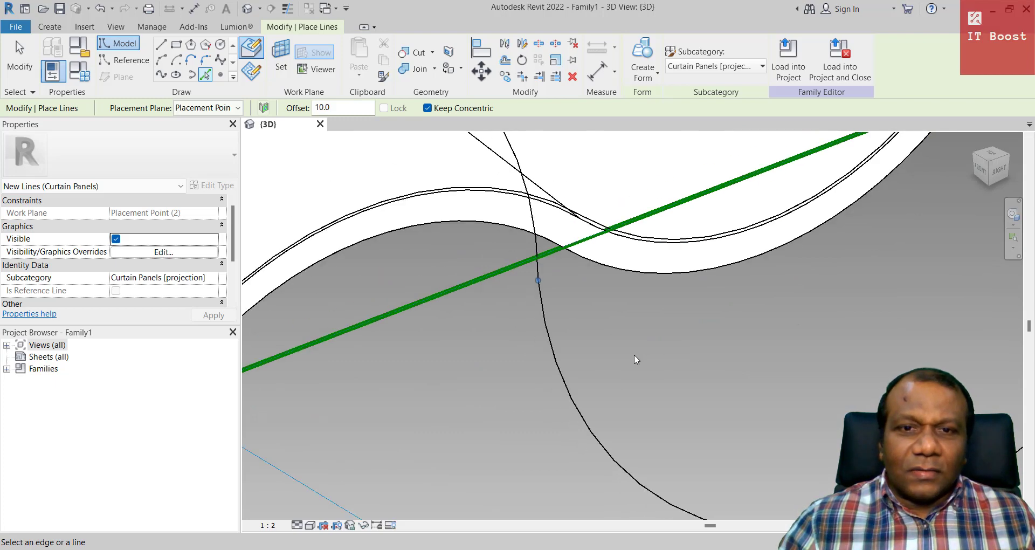
{"action": "key", "text": "ctrl+z"}
- Copy the adjoining lower trough edge downward at offset 10 with Keep Concentric disabled
{"action": "scroll", "coordinate": [634, 355], "scroll_direction": "up", "scroll_amount": 1}
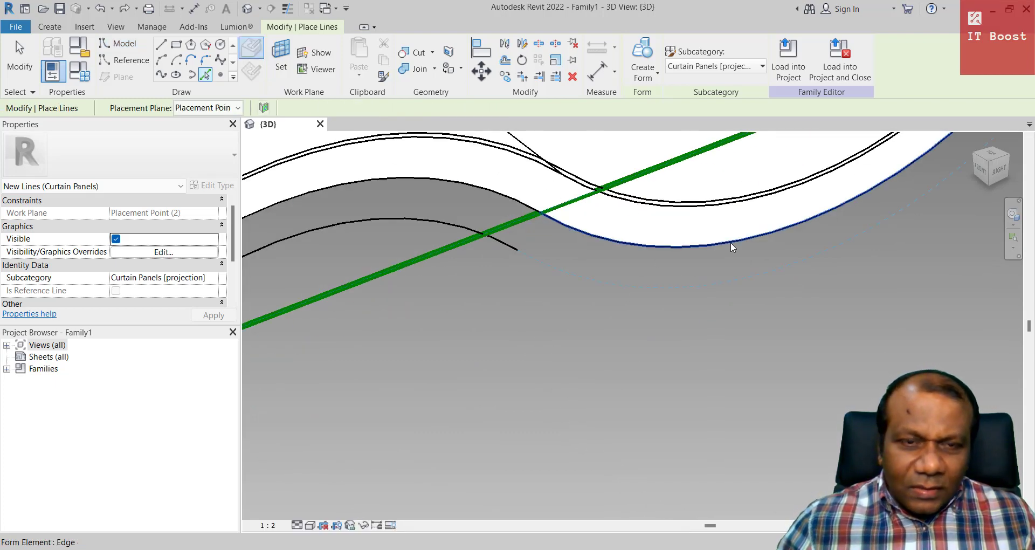
{"action": "left_click", "coordinate": [758, 238]}
- Draw a straight model line at offset 0 joining the upper and lower offset curves at the profile's left end
{"action": "middle_click_drag", "start_coordinate": [721, 282], "coordinate": [500, 369], "text": "shift"}
{"action": "scroll", "coordinate": [469, 360], "scroll_direction": "up", "scroll_amount": 5}
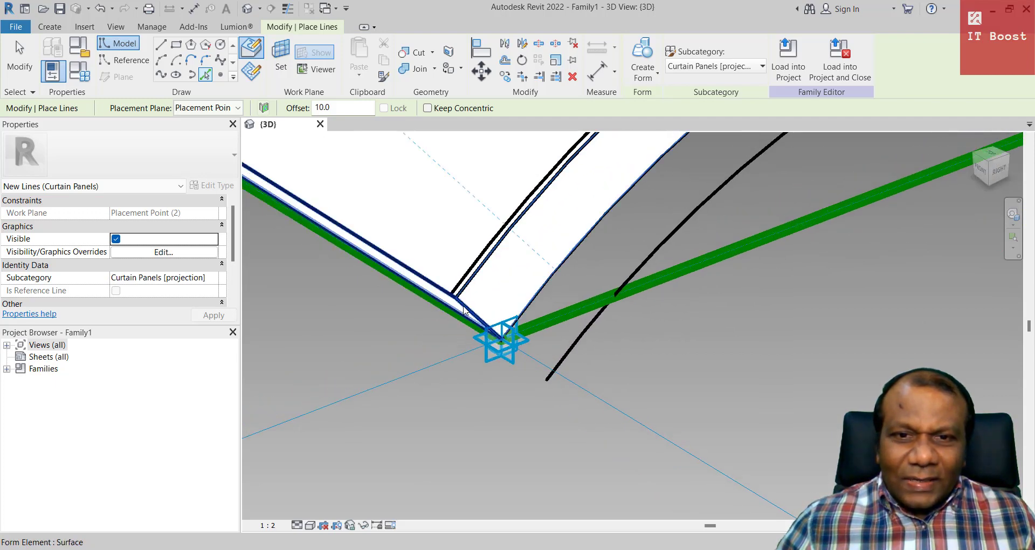
{"action": "left_click", "coordinate": [160, 45]}
{"action": "scroll", "coordinate": [464, 294], "scroll_direction": "up", "scroll_amount": 5}
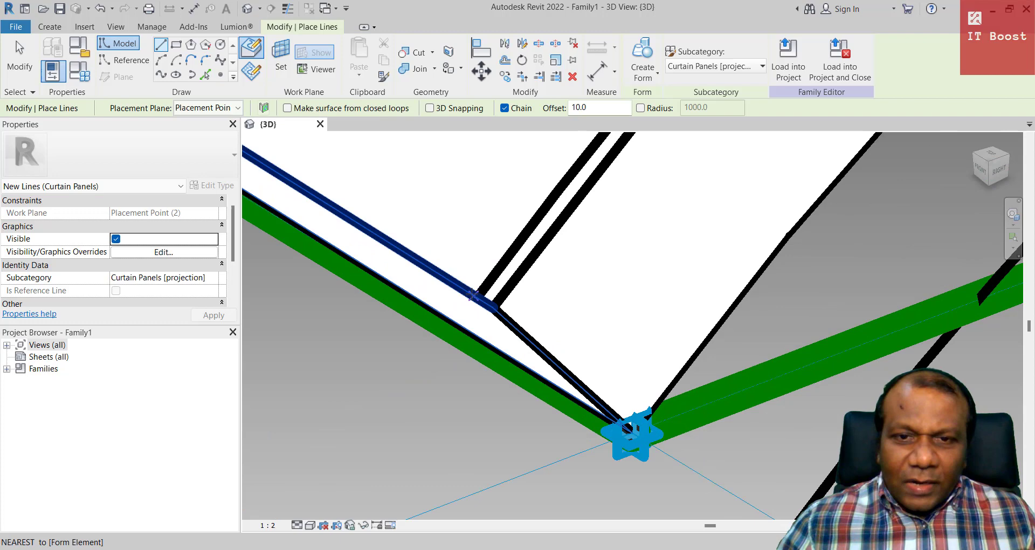
{"action": "scroll", "coordinate": [410, 278], "scroll_direction": "up", "scroll_amount": 3}
{"action": "scroll", "coordinate": [399, 275], "scroll_direction": "up", "scroll_amount": 2}
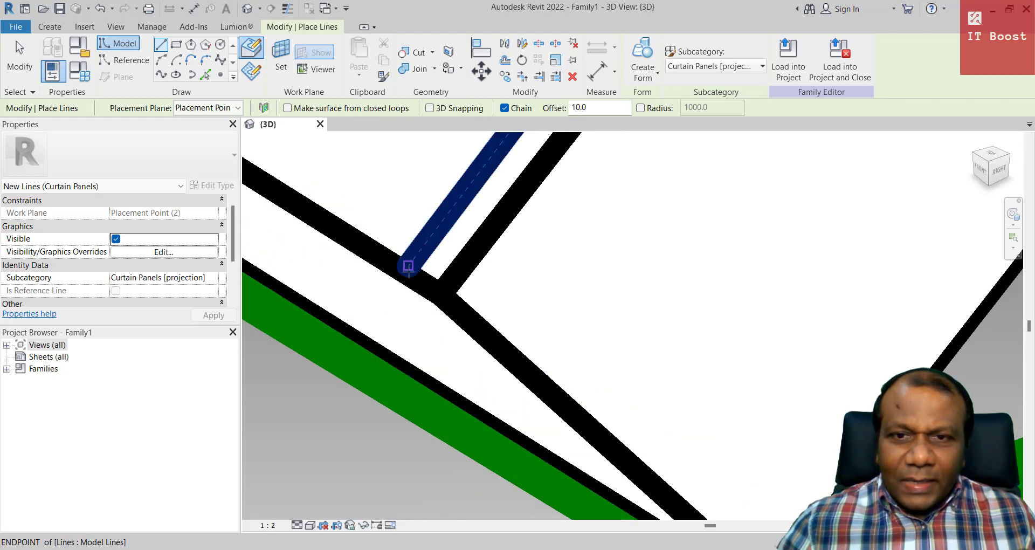
{"action": "left_click", "coordinate": [408, 265]}
{"action": "scroll", "coordinate": [408, 265], "scroll_direction": "down", "scroll_amount": 4}
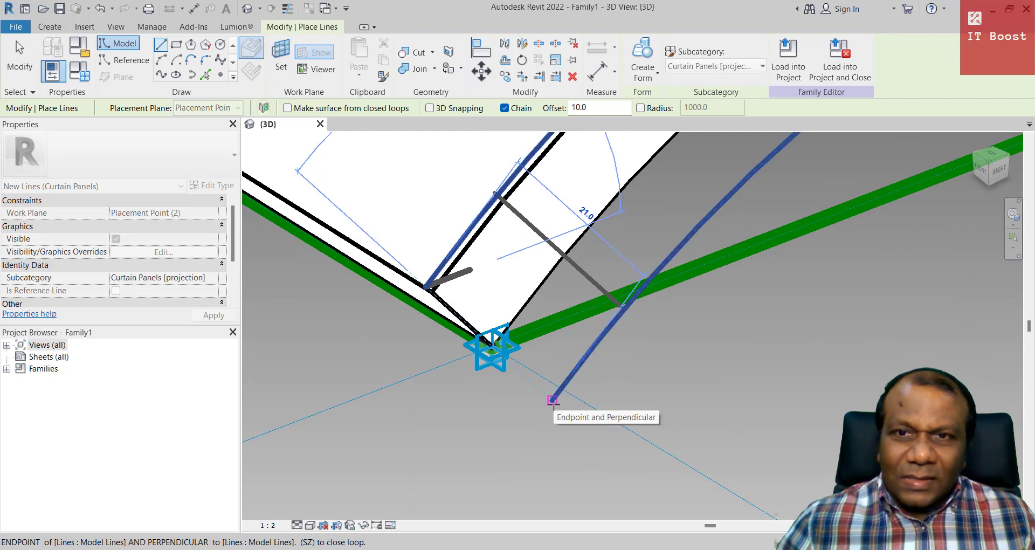
{"action": "key", "text": "Escape"}
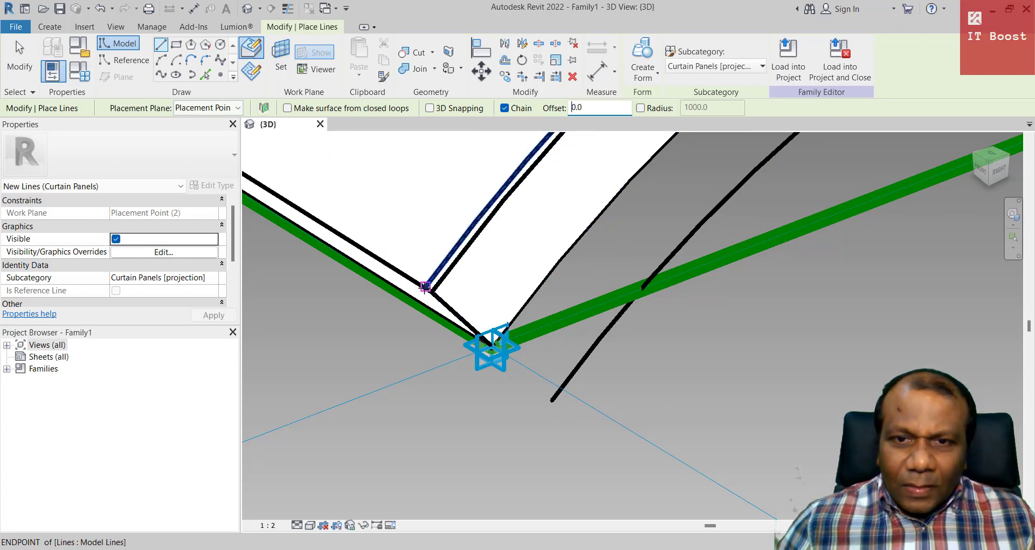
{"action": "left_click", "coordinate": [552, 400]}
{"action": "scroll", "coordinate": [539, 428], "scroll_direction": "down", "scroll_amount": 3}
{"action": "key", "text": "Escape"}
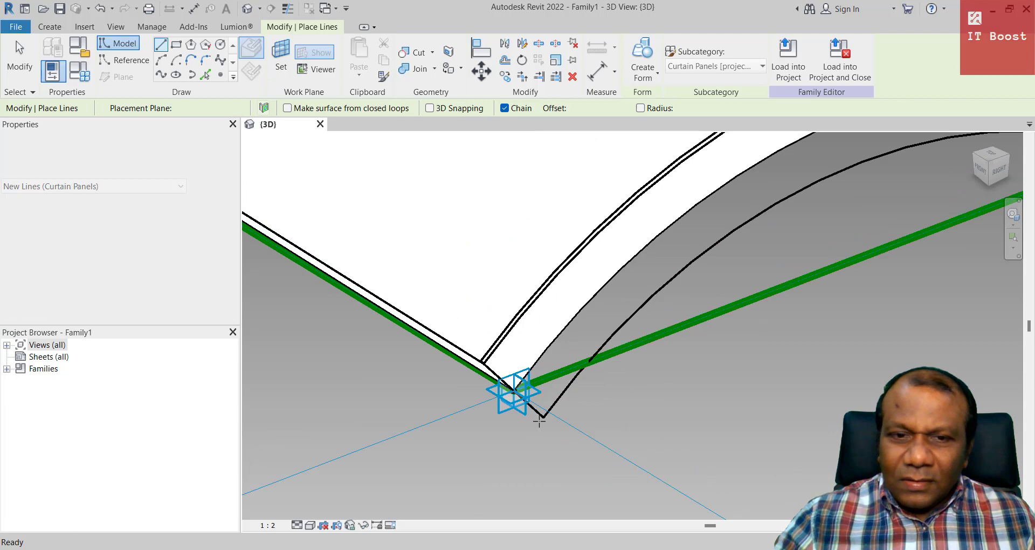
- Close the offset profile with a straight line between the upper and lower offset curves at its right end
{"action": "middle_click_drag", "start_coordinate": [706, 364], "coordinate": [108, 543]}
{"action": "scroll", "coordinate": [728, 305], "scroll_direction": "down", "scroll_amount": 2}
{"action": "middle_click_drag", "start_coordinate": [885, 311], "coordinate": [237, 549]}
{"action": "scroll", "coordinate": [380, 444], "scroll_direction": "up", "scroll_amount": 8}
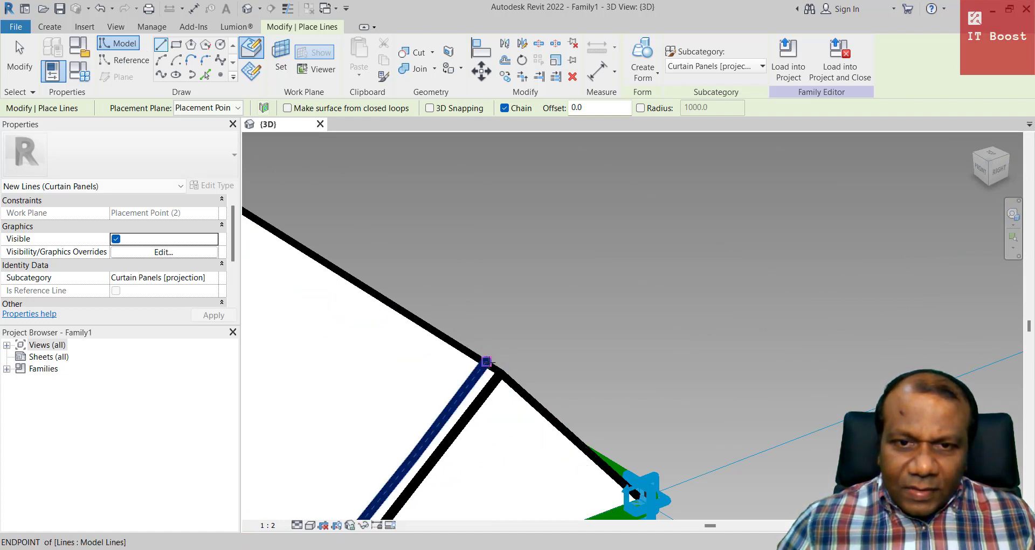
{"action": "left_click", "coordinate": [487, 362]}
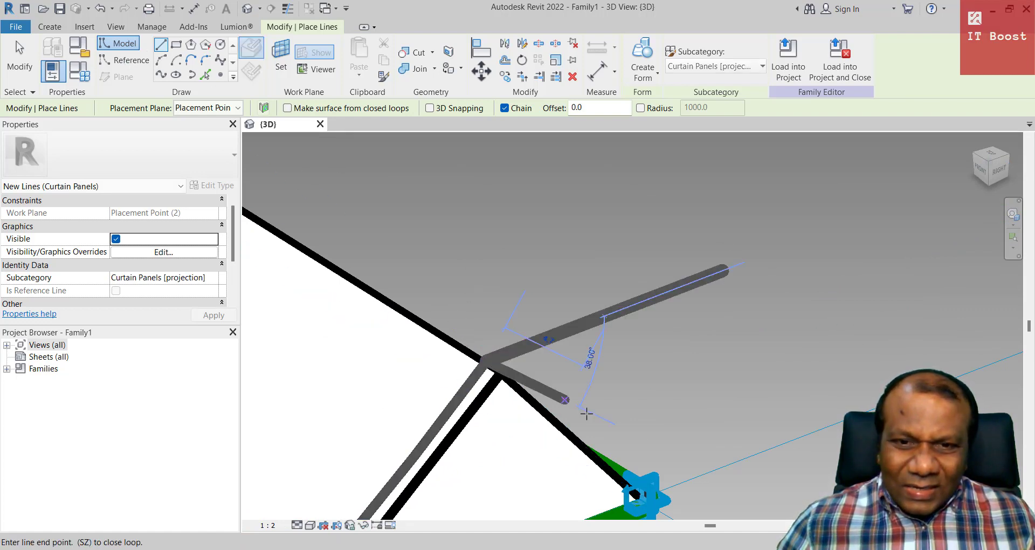
{"action": "middle_click_drag", "start_coordinate": [584, 411], "coordinate": [482, 219]}
{"action": "scroll", "coordinate": [539, 303], "scroll_direction": "up", "scroll_amount": 1}
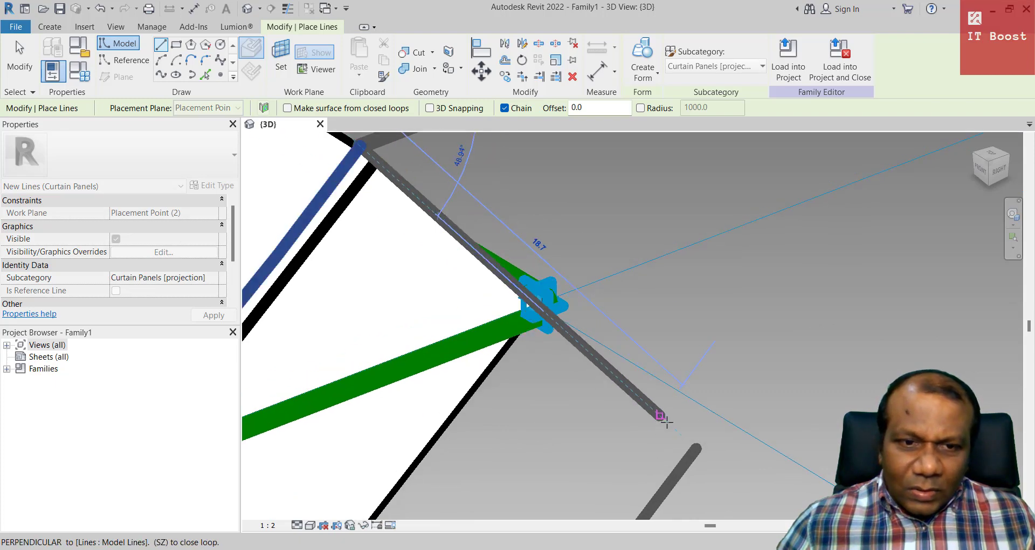
{"action": "left_click", "coordinate": [697, 448]}
{"action": "scroll", "coordinate": [698, 407], "scroll_direction": "down", "scroll_amount": 2}
{"action": "scroll", "coordinate": [714, 391], "scroll_direction": "down", "scroll_amount": 6}
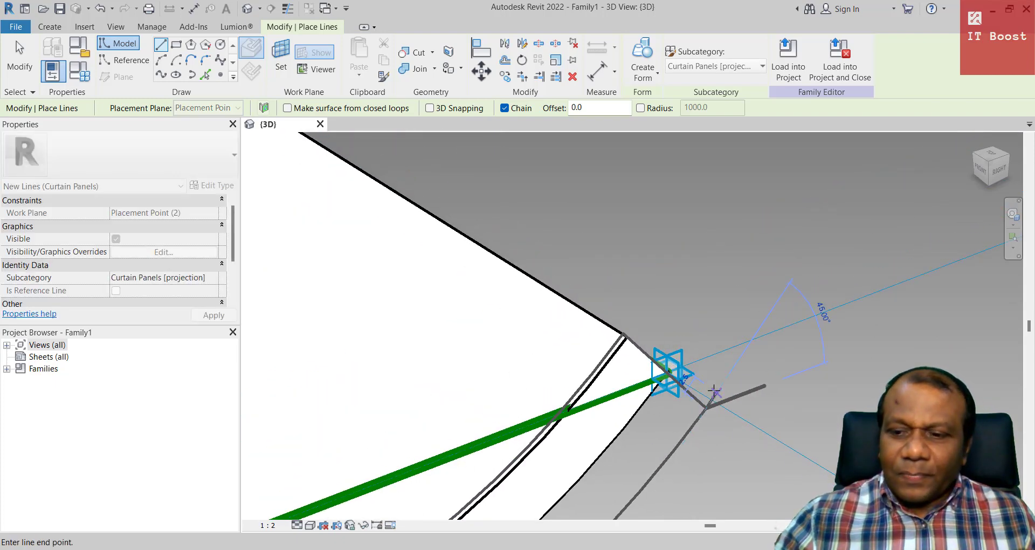
{"action": "key", "text": "Escape"}
- Select the complete chain of offset profile lines and create a solid form from it
{"action": "scroll", "coordinate": [722, 478], "scroll_direction": "up", "scroll_amount": 1}
{"action": "middle_click_drag", "start_coordinate": [726, 480], "coordinate": [822, 325]}
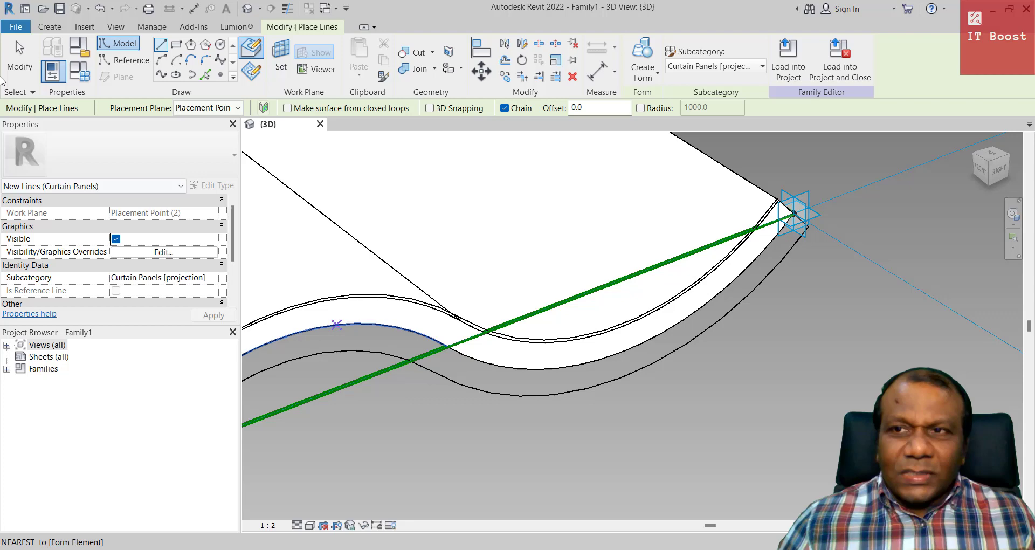
{"action": "left_click", "coordinate": [19, 58]}
{"action": "key", "text": "Tab"}
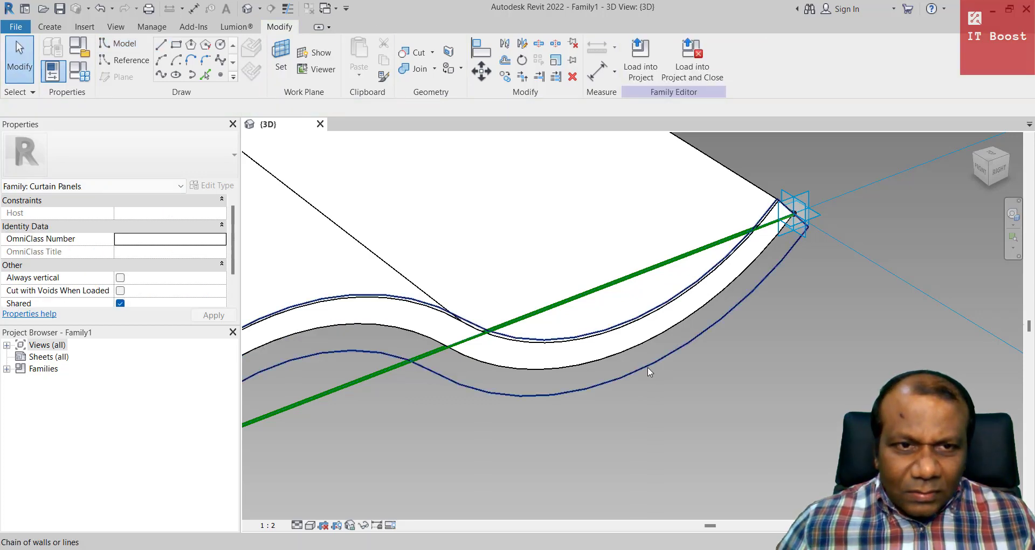
{"action": "left_click", "coordinate": [648, 368]}
{"action": "scroll", "coordinate": [775, 245], "scroll_direction": "up", "scroll_amount": 1}
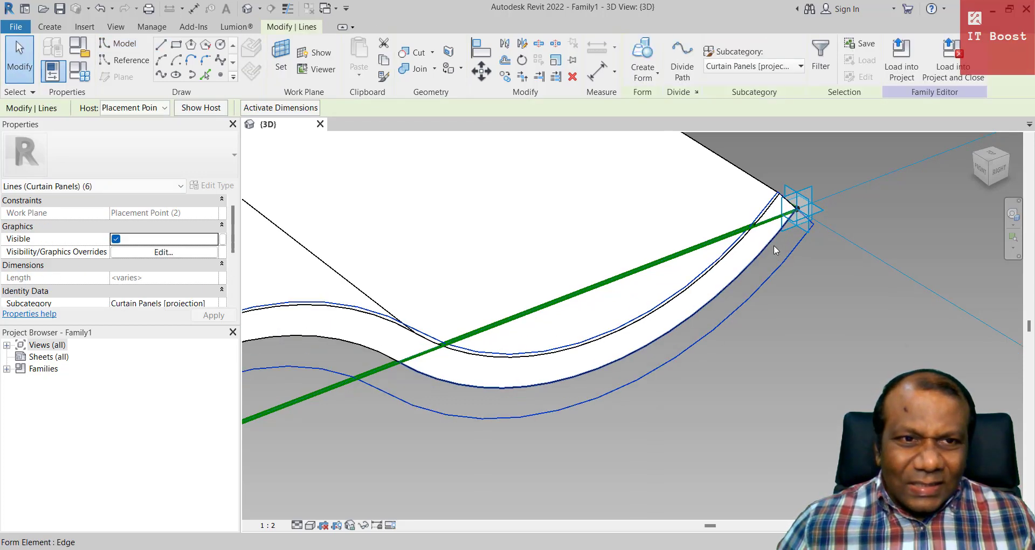
{"action": "scroll", "coordinate": [774, 245], "scroll_direction": "up", "scroll_amount": 2}
{"action": "middle_click_drag", "start_coordinate": [800, 256], "coordinate": [845, 316]}
{"action": "scroll", "coordinate": [801, 331], "scroll_direction": "down", "scroll_amount": 1}
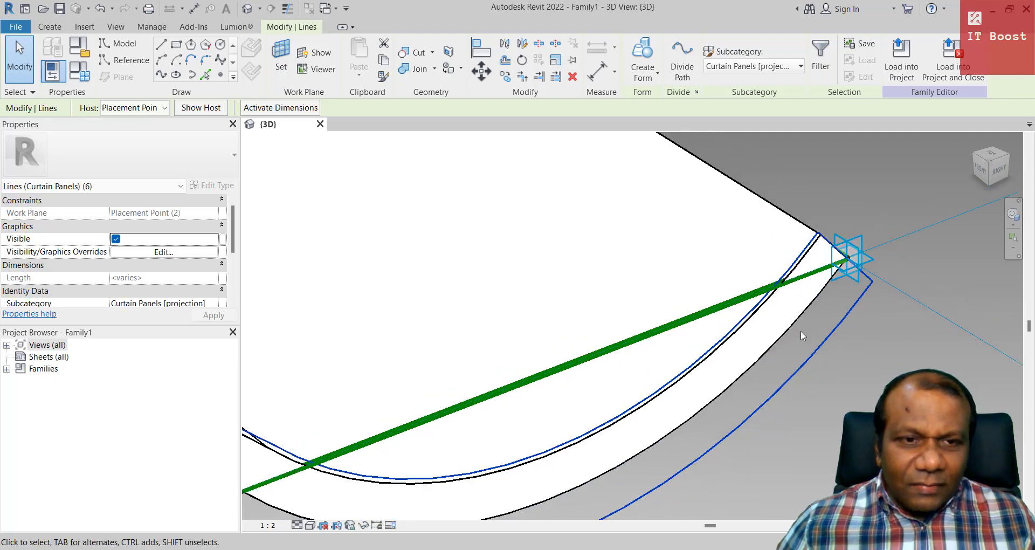
{"action": "scroll", "coordinate": [779, 350], "scroll_direction": "down", "scroll_amount": 1}
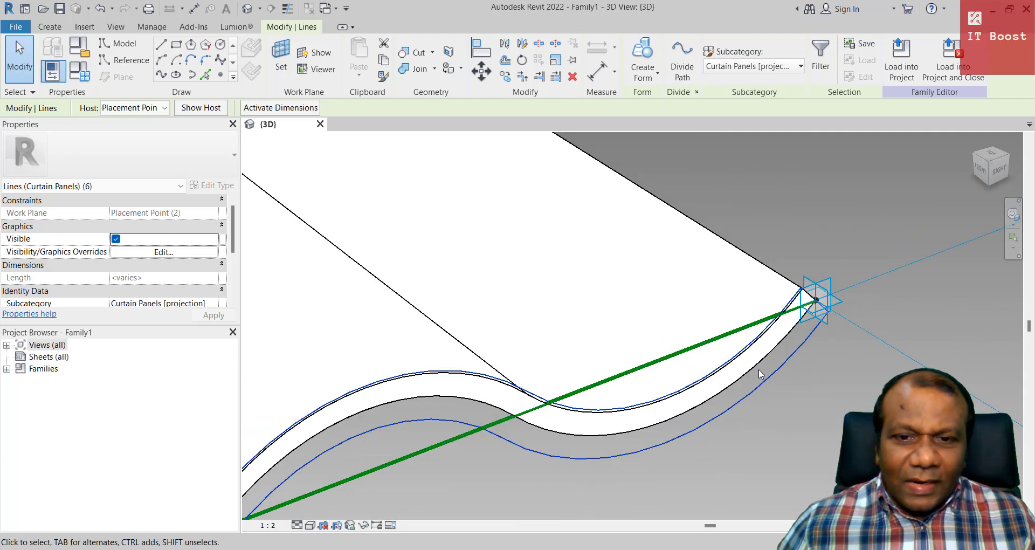
{"action": "left_click", "coordinate": [650, 80]}
{"action": "left_click", "coordinate": [669, 98]}
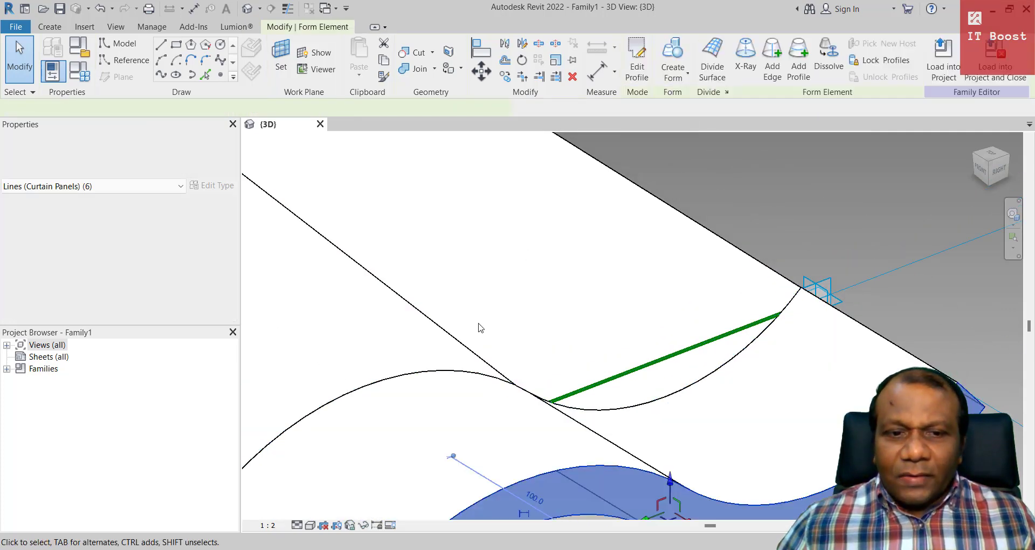
- Pull the new solid's front face back along its extrusion axis past the profile so the solid wraps the panel's edge
{"action": "middle_click_drag", "start_coordinate": [486, 324], "coordinate": [798, 7]}
{"action": "middle_click_drag", "start_coordinate": [549, 302], "coordinate": [470, 388]}
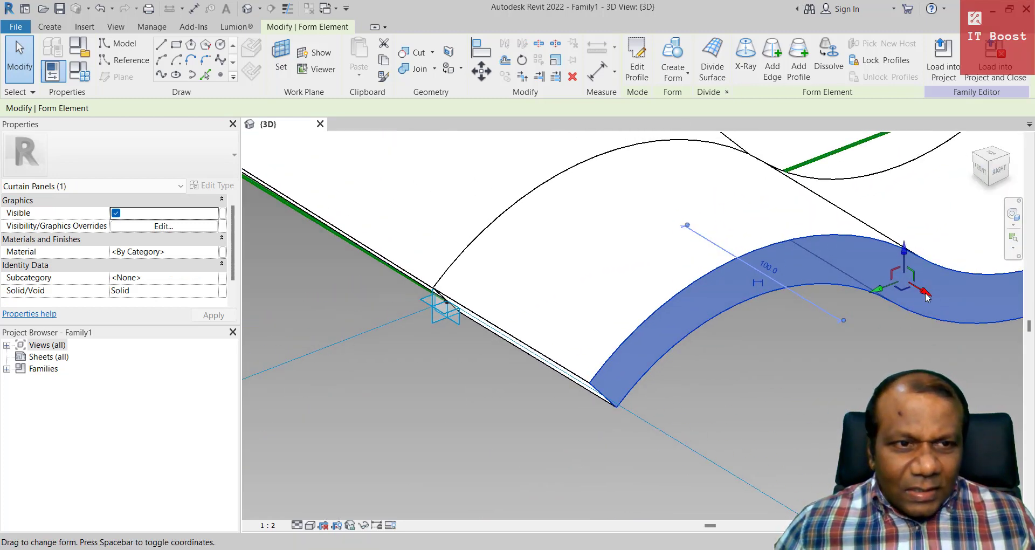
{"action": "left_click_drag", "start_coordinate": [926, 295], "coordinate": [749, 199]}
{"action": "middle_click_drag", "start_coordinate": [602, 339], "coordinate": [421, 400]}
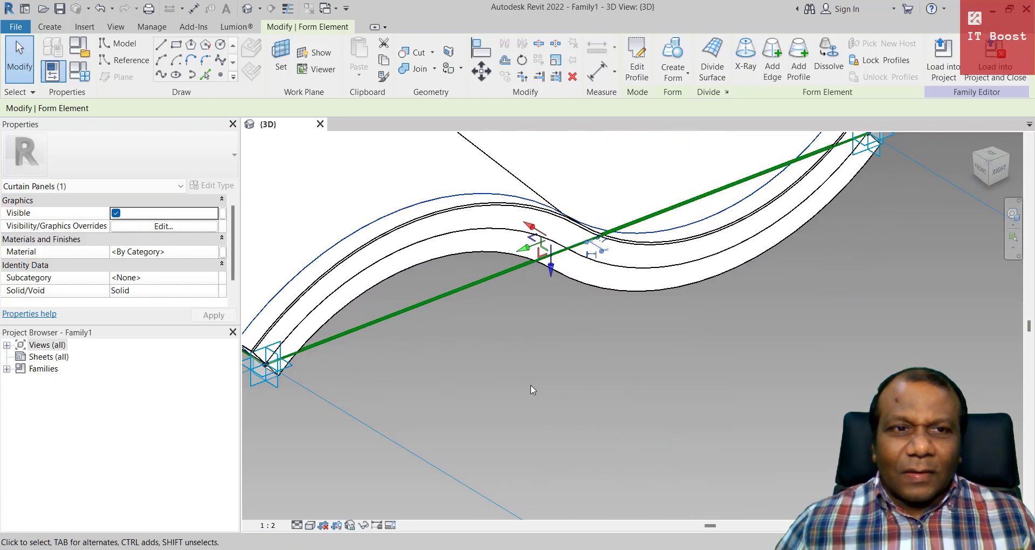
{"action": "left_click", "coordinate": [531, 385]}
- Orbit the panel and examine how the new solid wraps the wavy panel's edge from the other side
{"action": "middle_click_drag", "start_coordinate": [675, 399], "coordinate": [618, 488]}
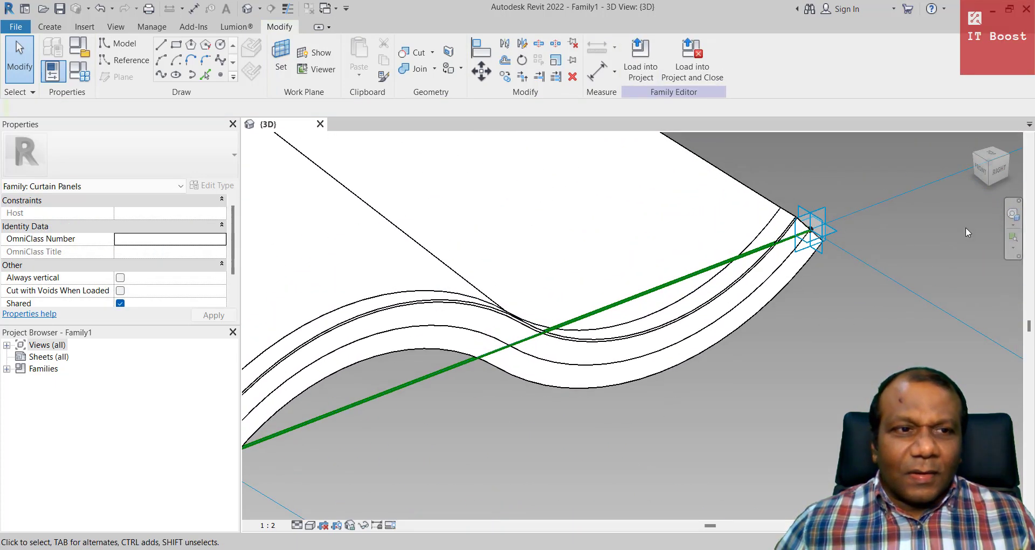
{"action": "left_click", "coordinate": [1017, 218]}
{"action": "left_click_drag", "start_coordinate": [959, 253], "coordinate": [867, 252]}
{"action": "middle_click_drag", "start_coordinate": [812, 320], "coordinate": [88, 257]}
{"action": "scroll", "coordinate": [397, 295], "scroll_direction": "down", "scroll_amount": 2}
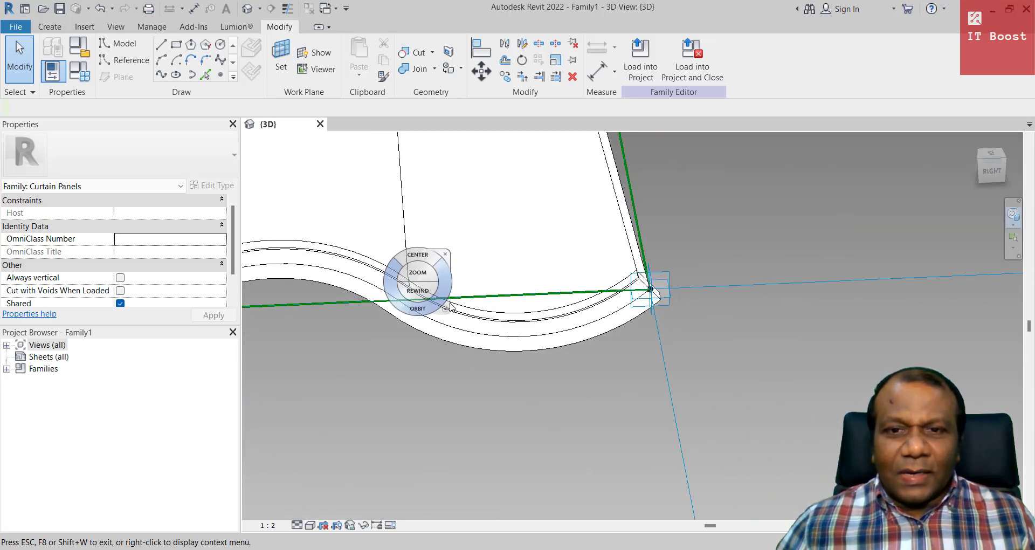
{"action": "left_click_drag", "start_coordinate": [451, 307], "coordinate": [408, 194]}
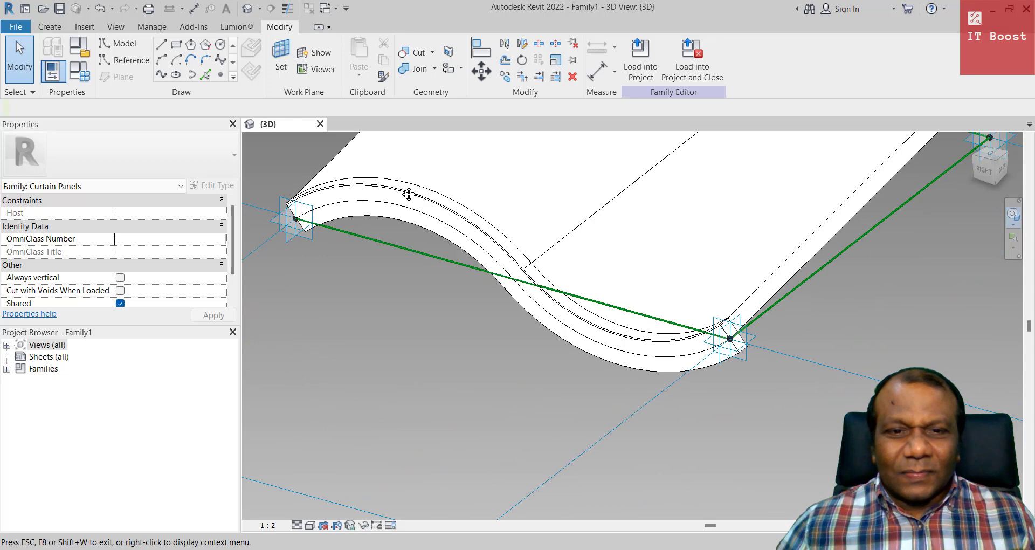
{"action": "scroll", "coordinate": [728, 302], "scroll_direction": "up", "scroll_amount": 4}
{"action": "key", "text": "Escape"}
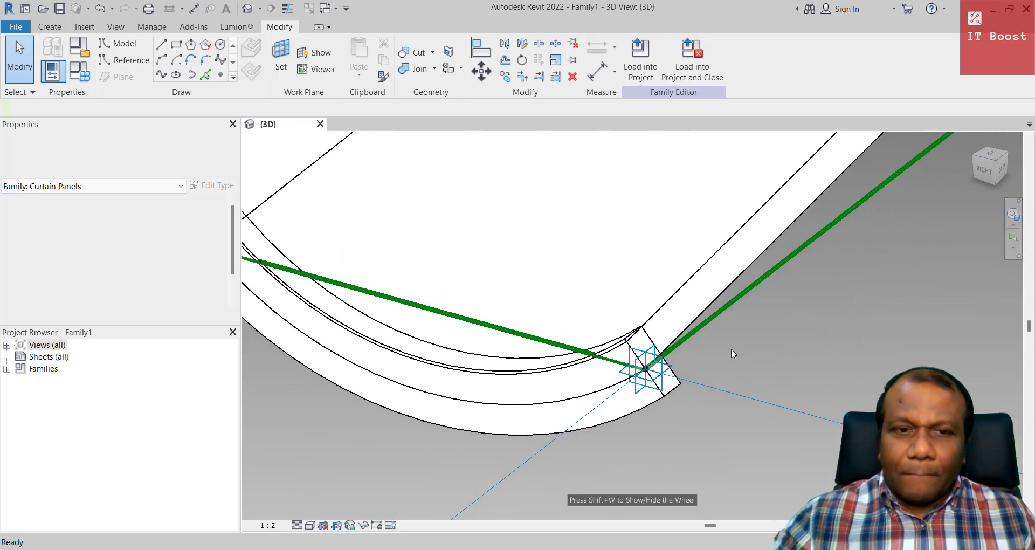
- Select the solid wrapping the wavy panel's edge and open the material choices for it
{"action": "scroll", "coordinate": [662, 337], "scroll_direction": "up", "scroll_amount": 2}
{"action": "key", "text": "Tab"}
{"action": "middle_click_drag", "start_coordinate": [680, 375], "coordinate": [659, 296]}
{"action": "scroll", "coordinate": [672, 353], "scroll_direction": "down", "scroll_amount": 2}
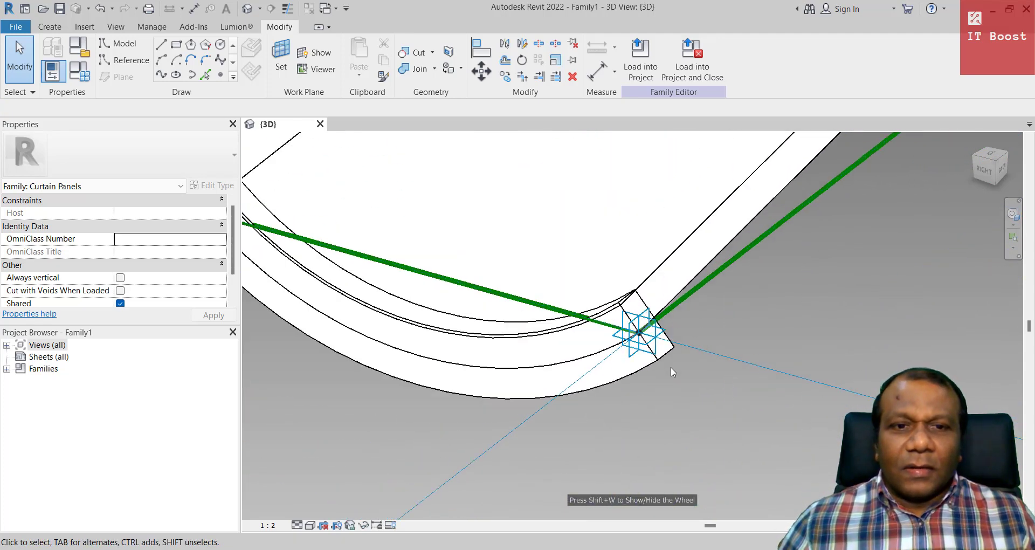
{"action": "left_click", "coordinate": [647, 367]}
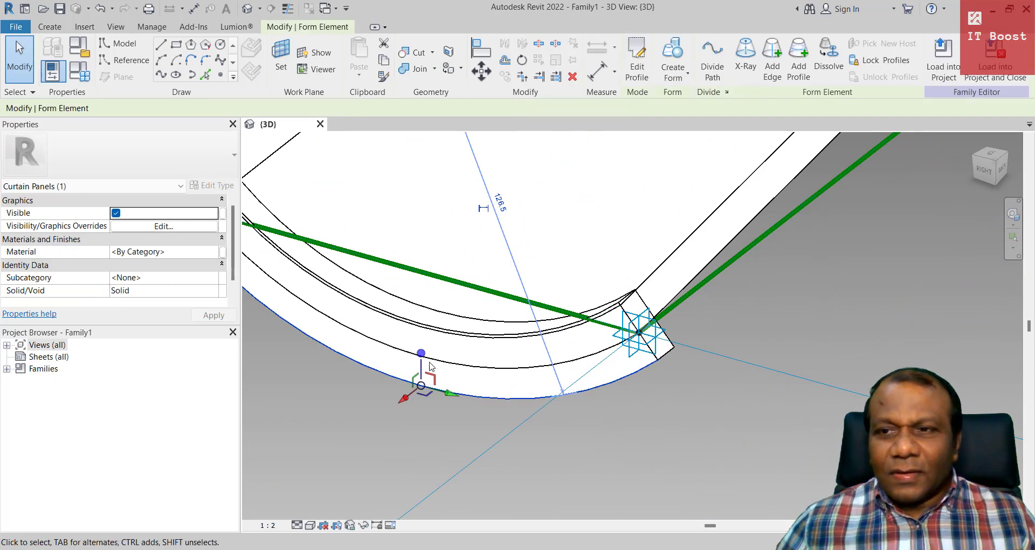
{"action": "left_click", "coordinate": [214, 257]}
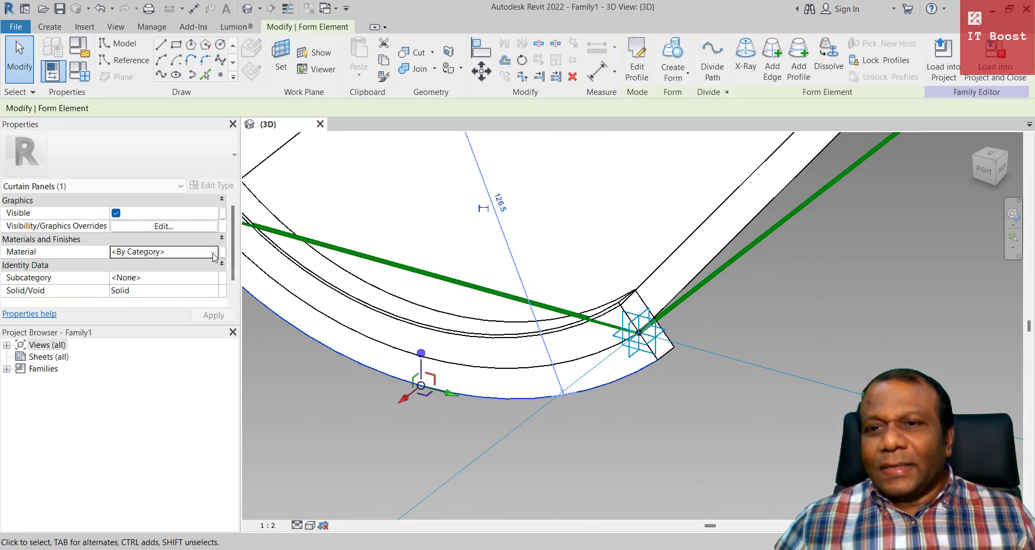
{"action": "left_click", "coordinate": [214, 254]}
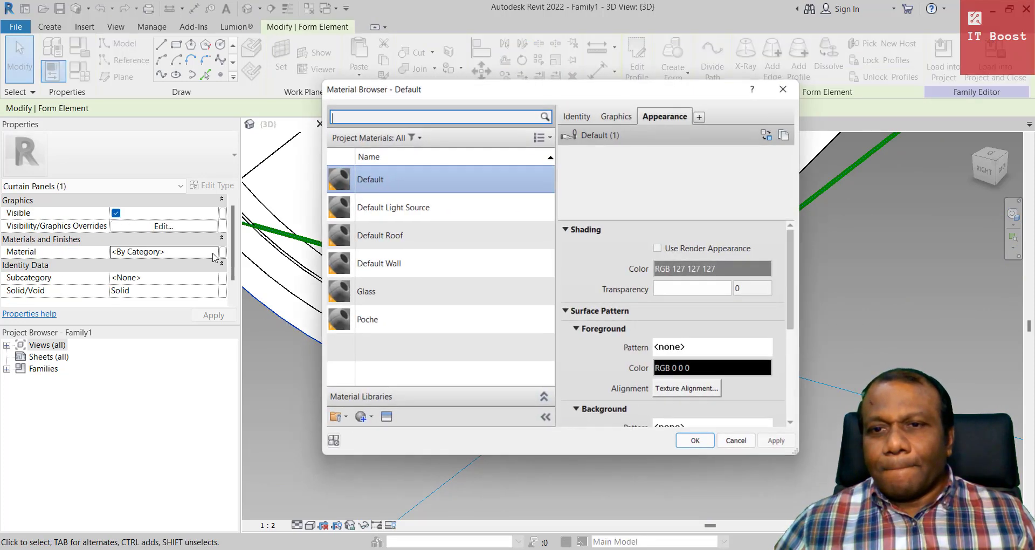
- Create a new material and name it RoofTile
{"action": "left_click", "coordinate": [370, 418]}
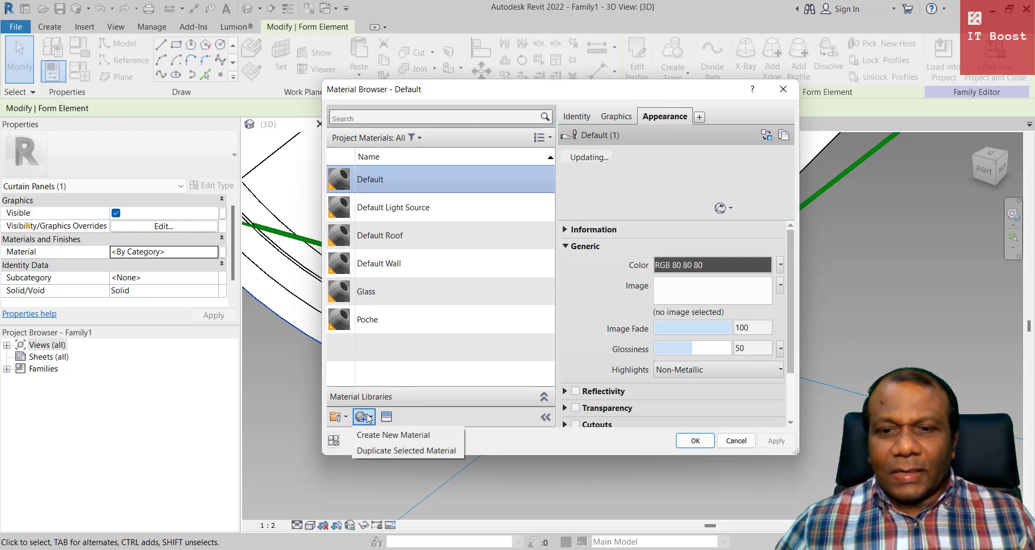
{"action": "left_click", "coordinate": [383, 435]}
{"action": "right_click", "coordinate": [391, 236]}
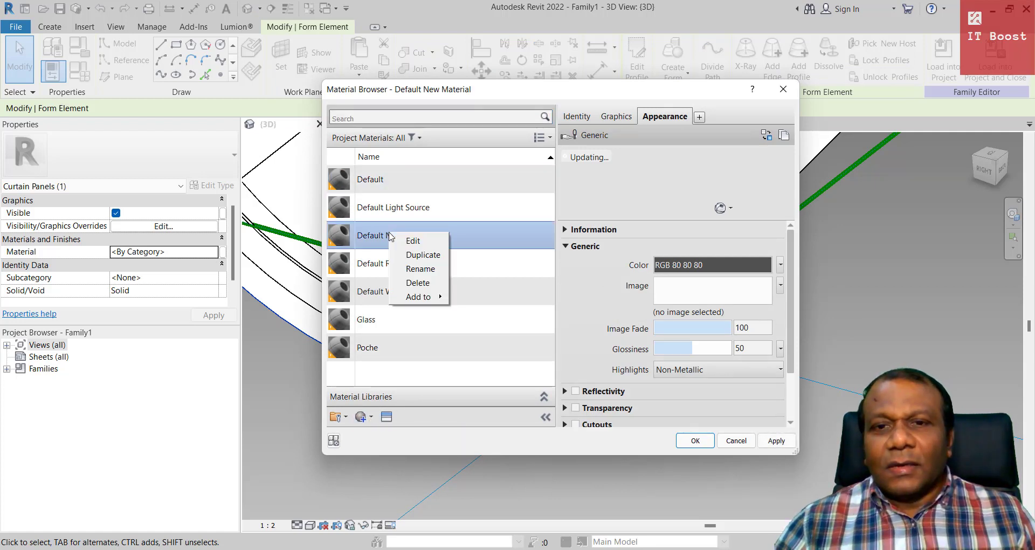
{"action": "left_click", "coordinate": [424, 271]}
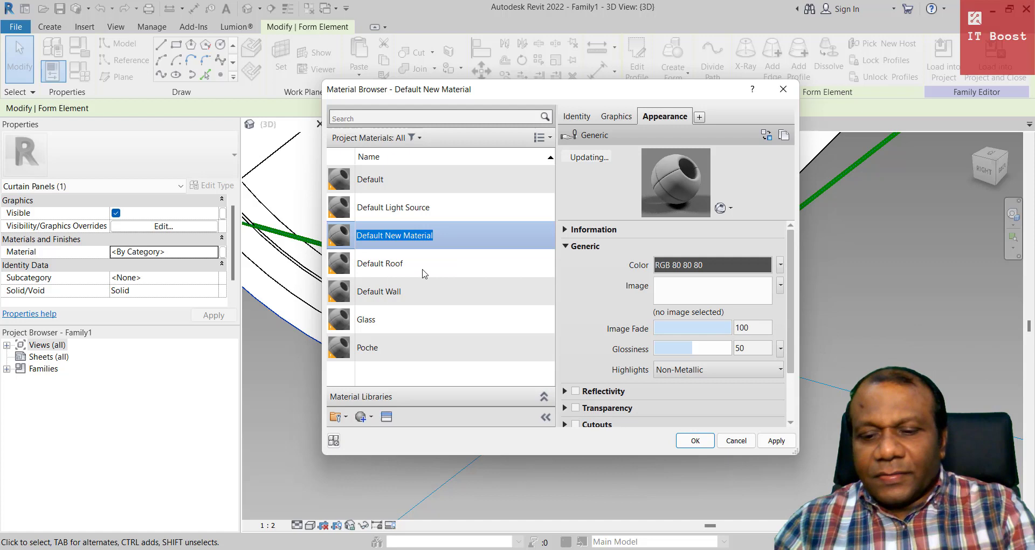
{"action": "type", "text": "Roof"}
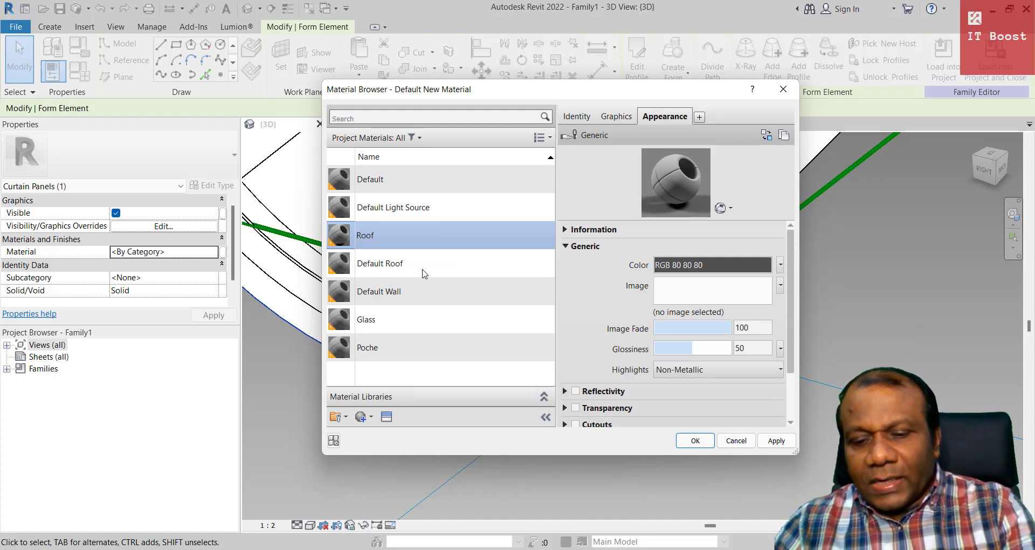
{"action": "type", "text": "T"}
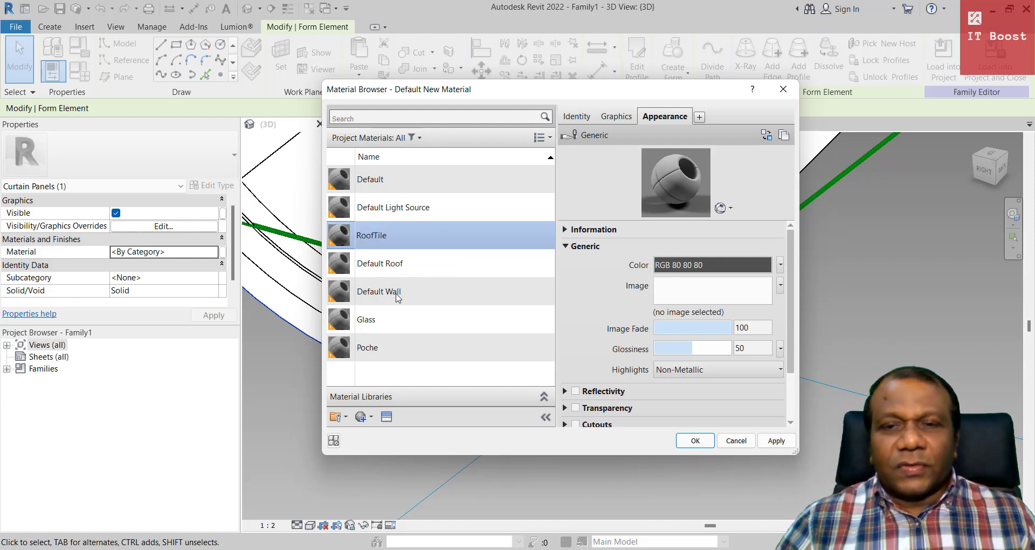
{"action": "type", "text": "ile"}
{"action": "key", "text": "Return"}
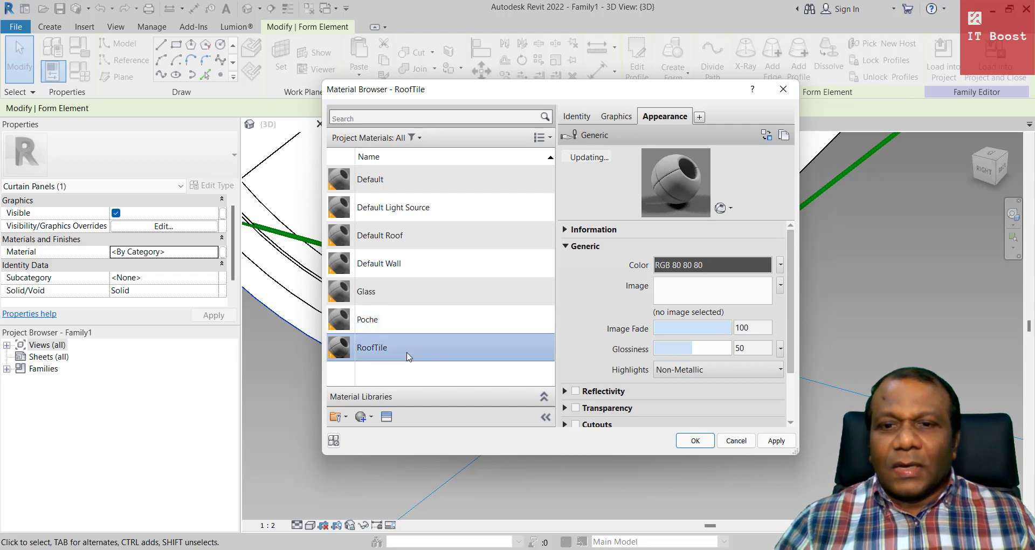
- Give RoofTile the Powder Coat - Rough (Red) appearance from the library's Paint category and assign the material to the edge solid
{"action": "left_click", "coordinate": [387, 417]}
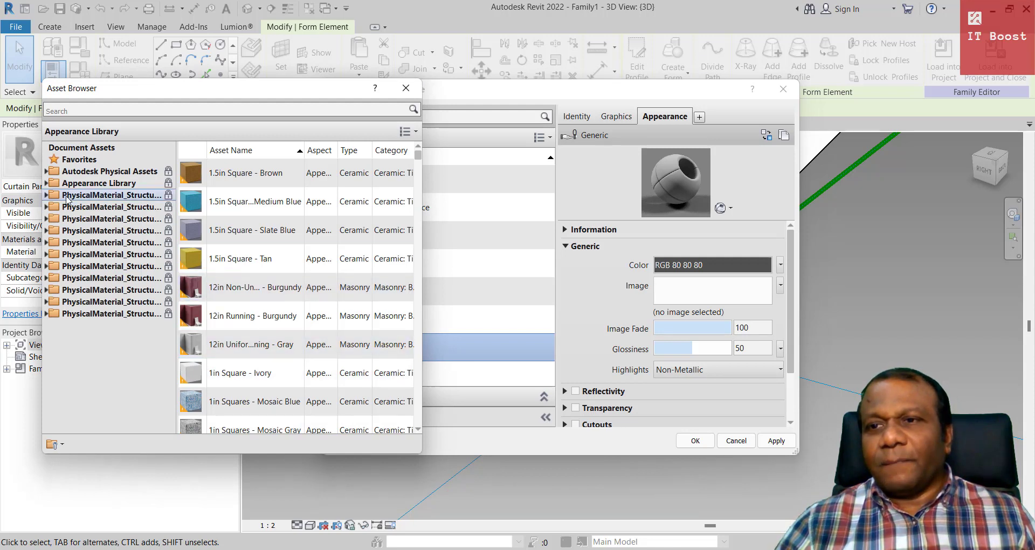
{"action": "left_click", "coordinate": [48, 183]}
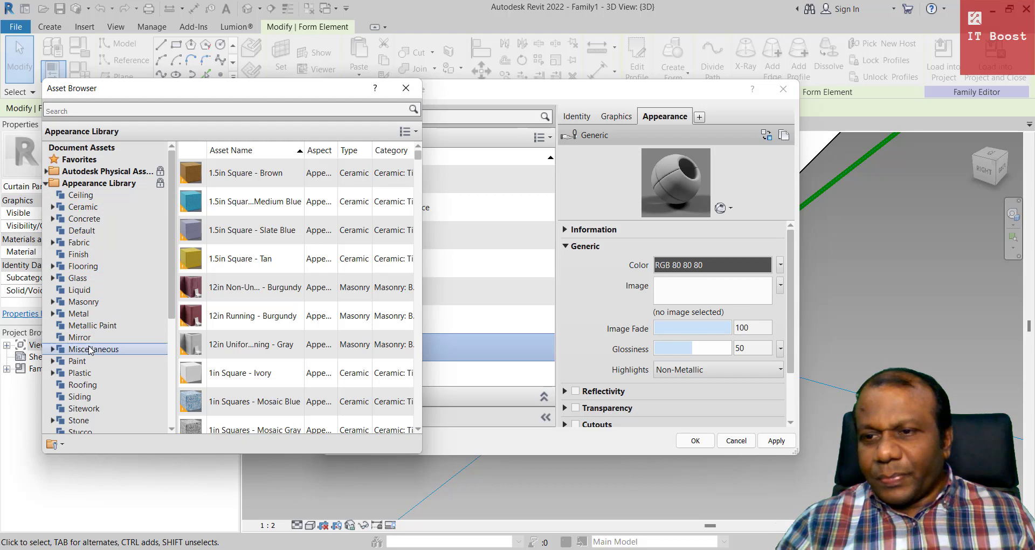
{"action": "left_click", "coordinate": [78, 360]}
{"action": "scroll", "coordinate": [293, 322], "scroll_direction": "down", "scroll_amount": 8}
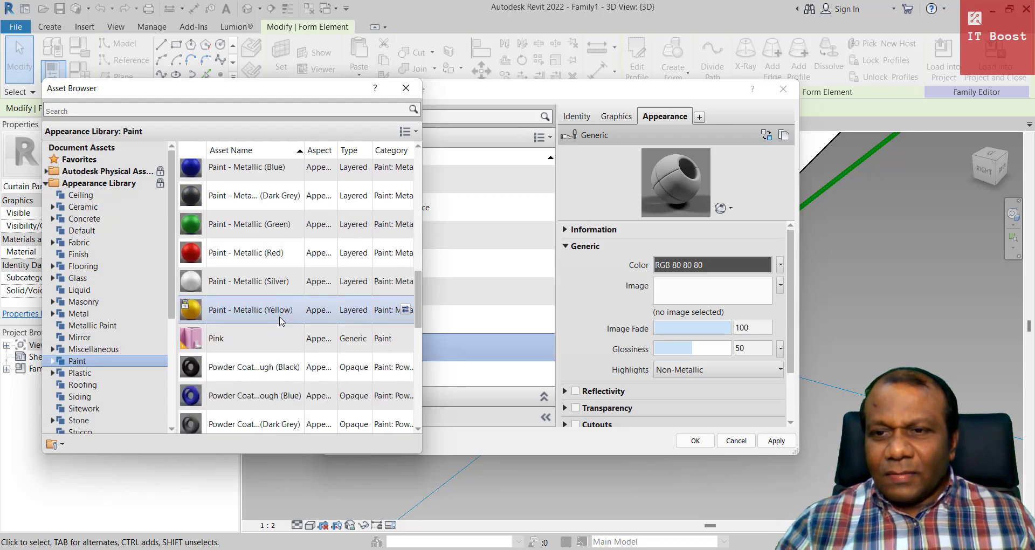
{"action": "scroll", "coordinate": [281, 322], "scroll_direction": "up", "scroll_amount": 1}
{"action": "scroll", "coordinate": [258, 340], "scroll_direction": "down", "scroll_amount": 3}
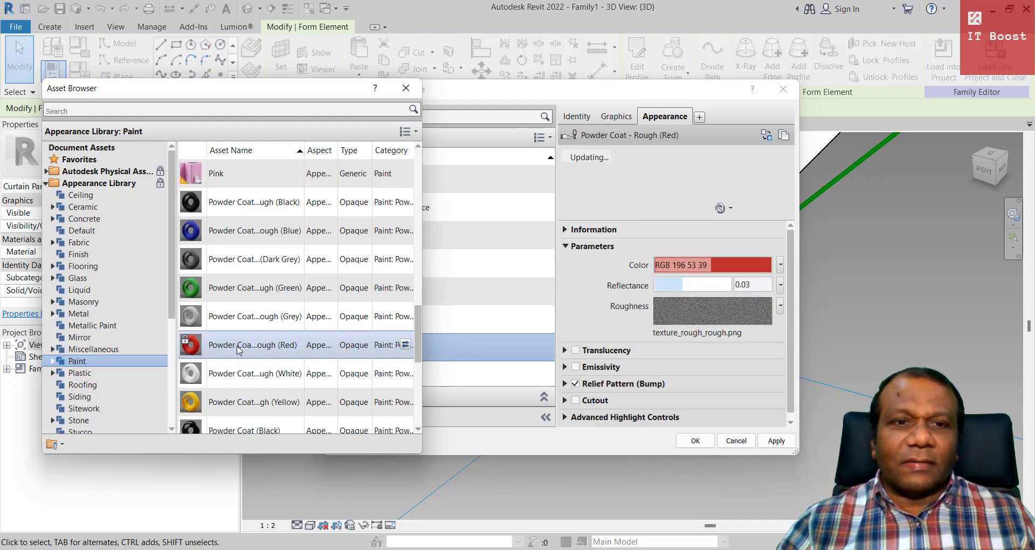
{"action": "left_click", "coordinate": [406, 88]}
{"action": "left_click", "coordinate": [776, 440]}
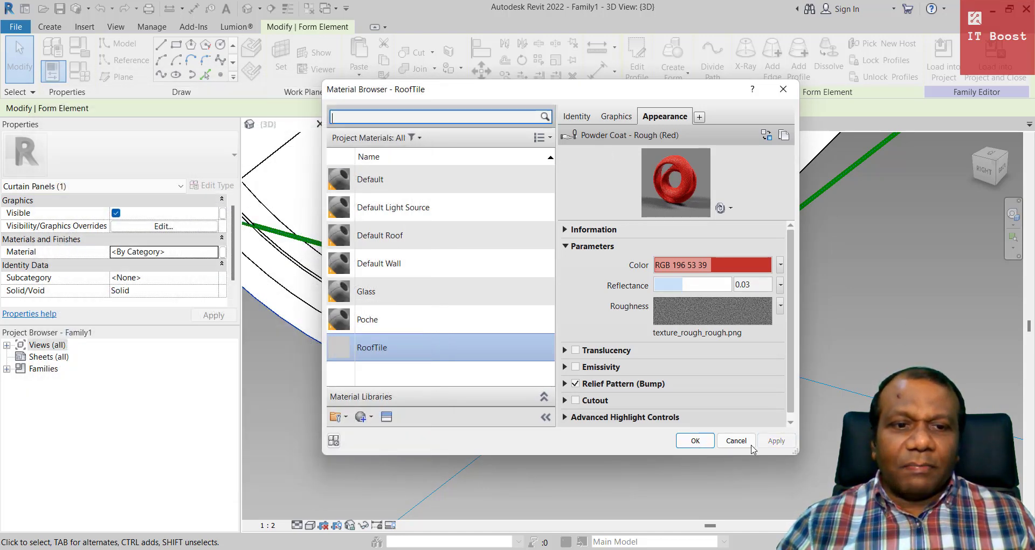
{"action": "left_click", "coordinate": [695, 441]}
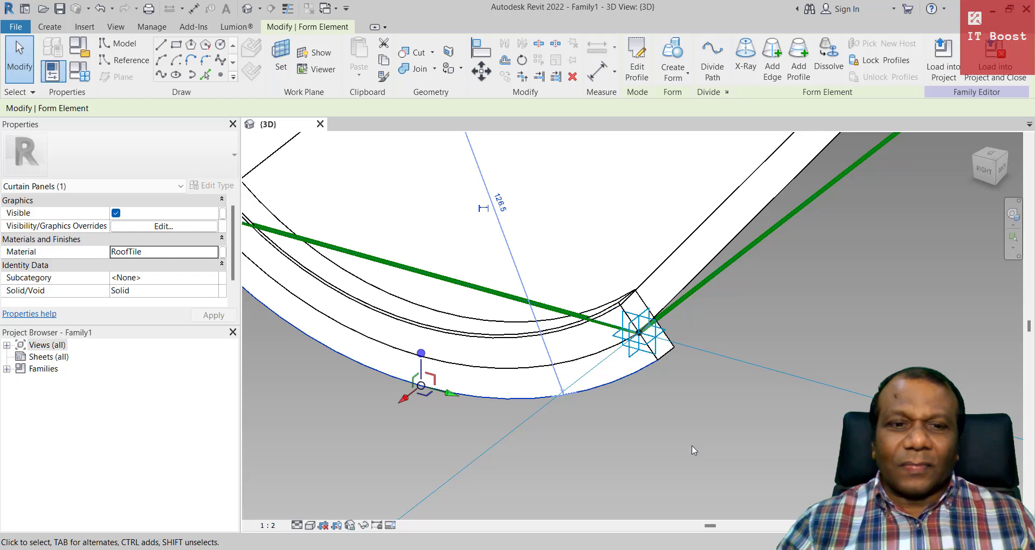
- Set the 3D view's visual style to Realistic
{"action": "key", "text": "Escape"}
{"action": "left_click", "coordinate": [310, 525]}
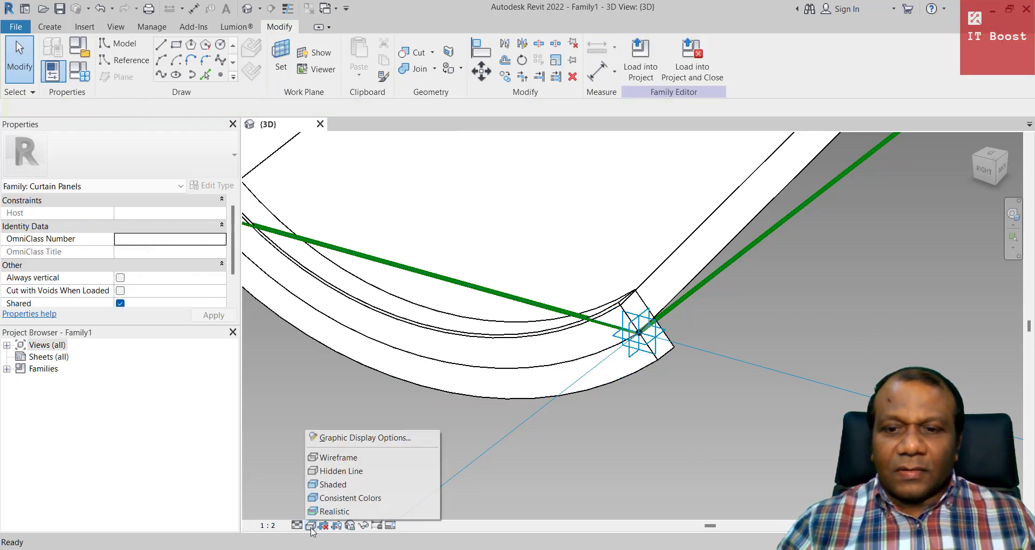
{"action": "left_click", "coordinate": [325, 510]}
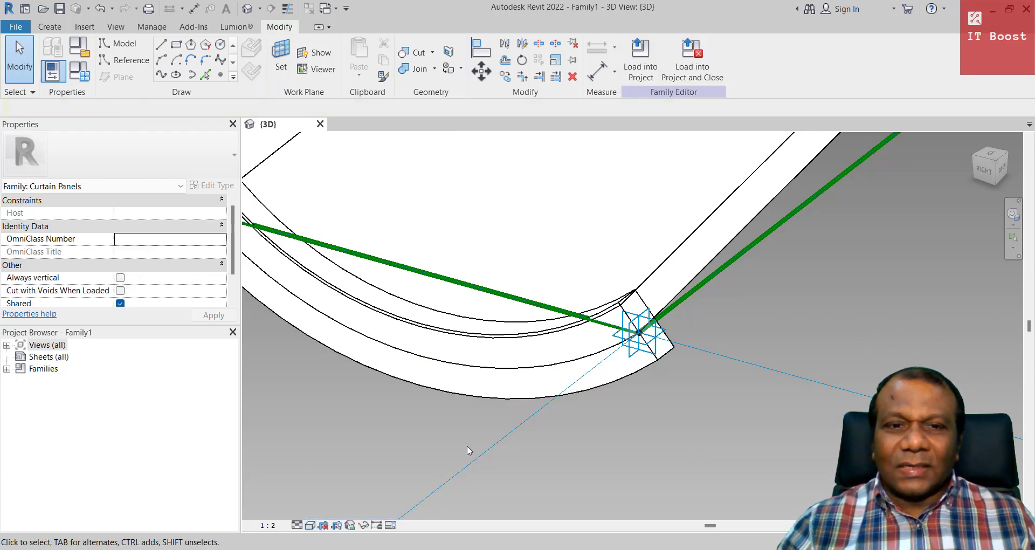
{"action": "middle_click_drag", "start_coordinate": [639, 437], "coordinate": [651, 483]}
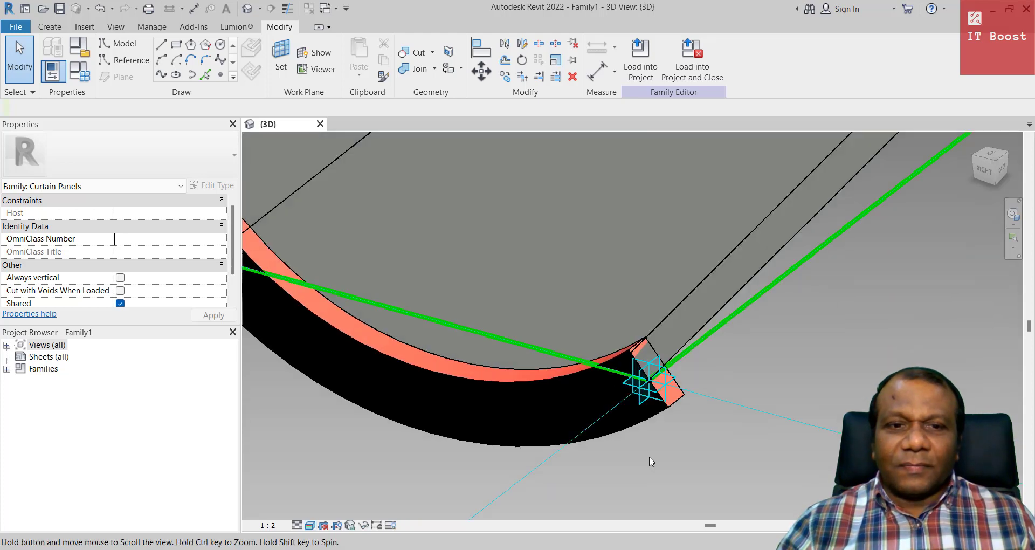
- Assign the RoofTile material to the main wavy panel solid
{"action": "left_click", "coordinate": [708, 283]}
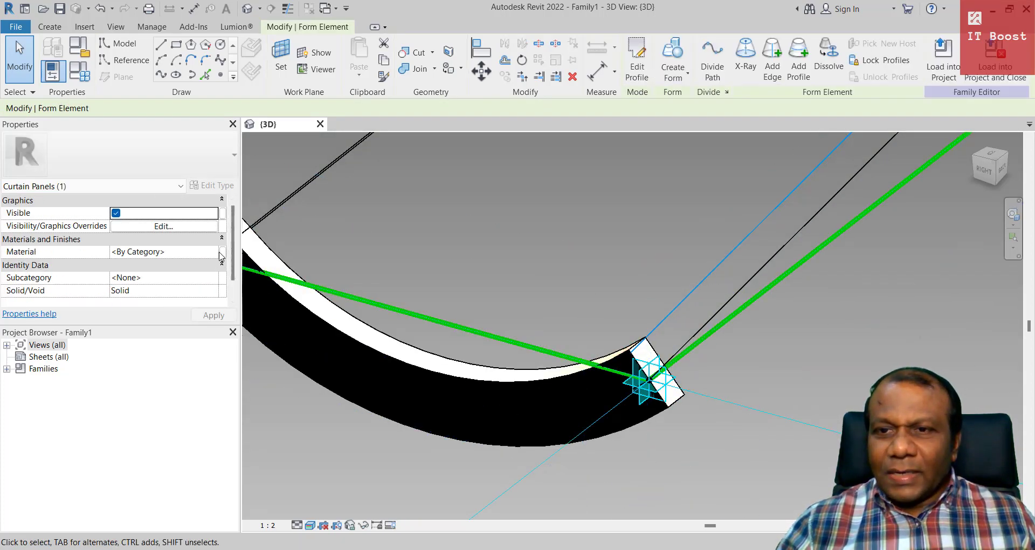
{"action": "left_click", "coordinate": [221, 253]}
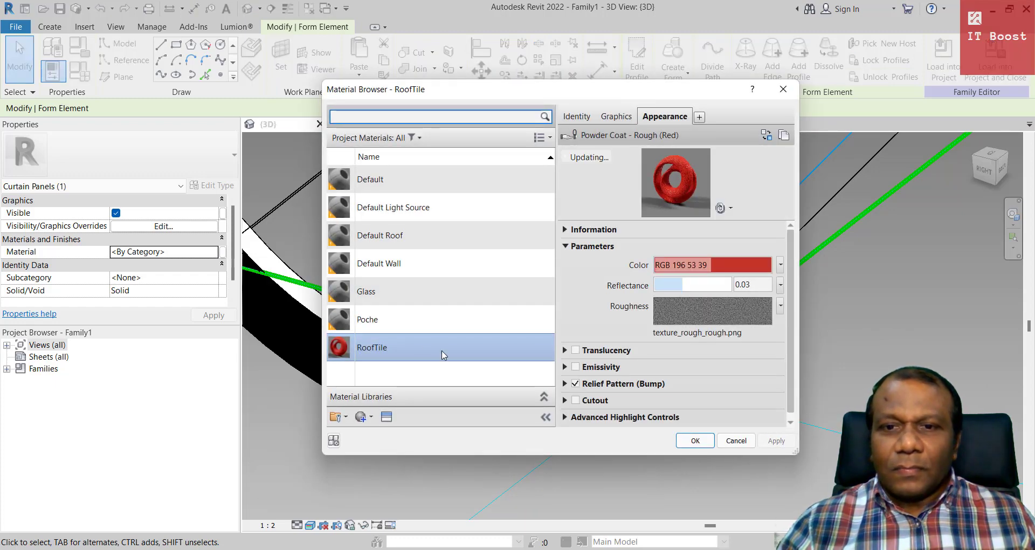
{"action": "left_click", "coordinate": [691, 441]}
{"action": "left_click", "coordinate": [733, 440]}
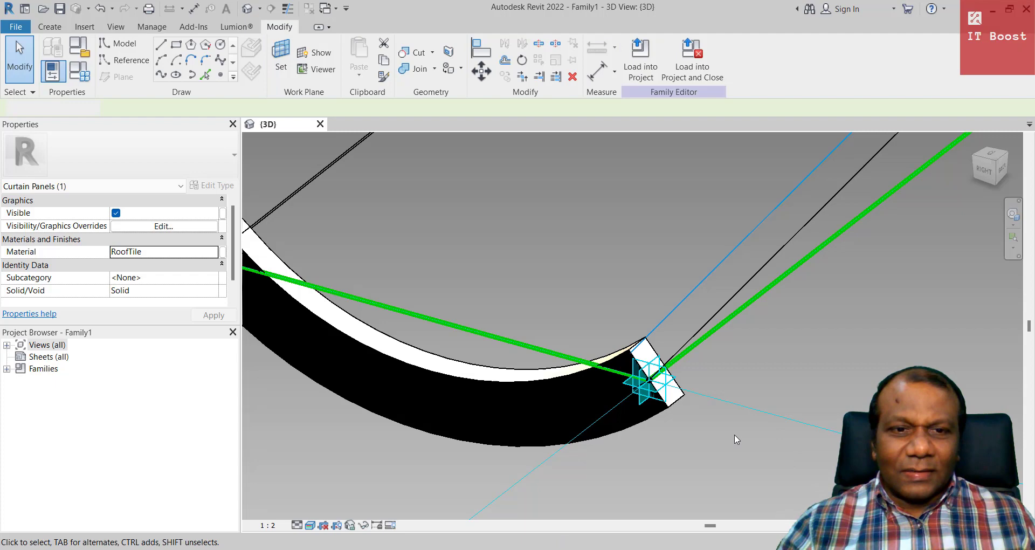
- Orbit the whole panel and examine the wavy surface and its edges with the red material from several angles
{"action": "scroll", "coordinate": [734, 440], "scroll_direction": "down", "scroll_amount": 5}
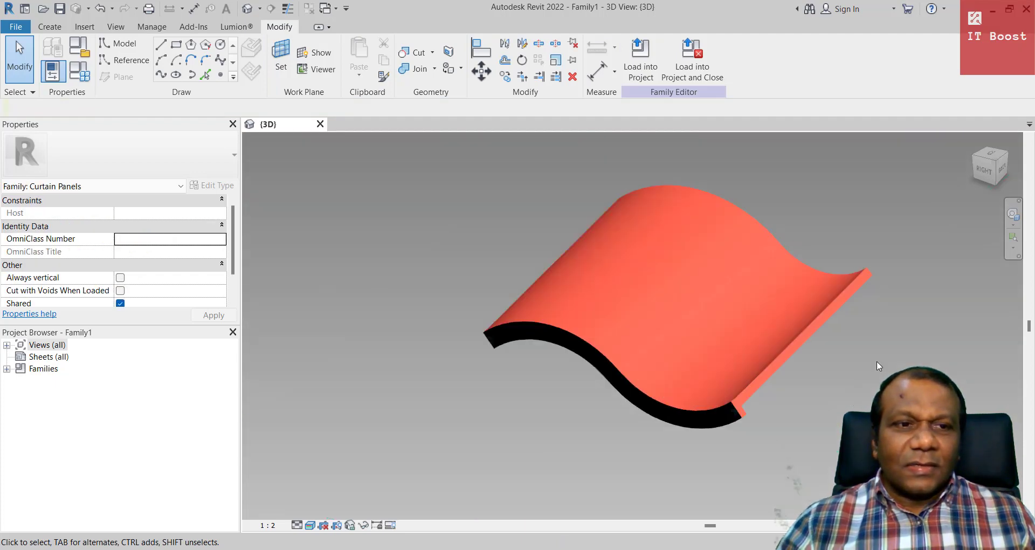
{"action": "left_click", "coordinate": [1012, 214]}
{"action": "left_click_drag", "start_coordinate": [955, 252], "coordinate": [930, 263]}
{"action": "middle_click_drag", "start_coordinate": [818, 453], "coordinate": [724, 378]}
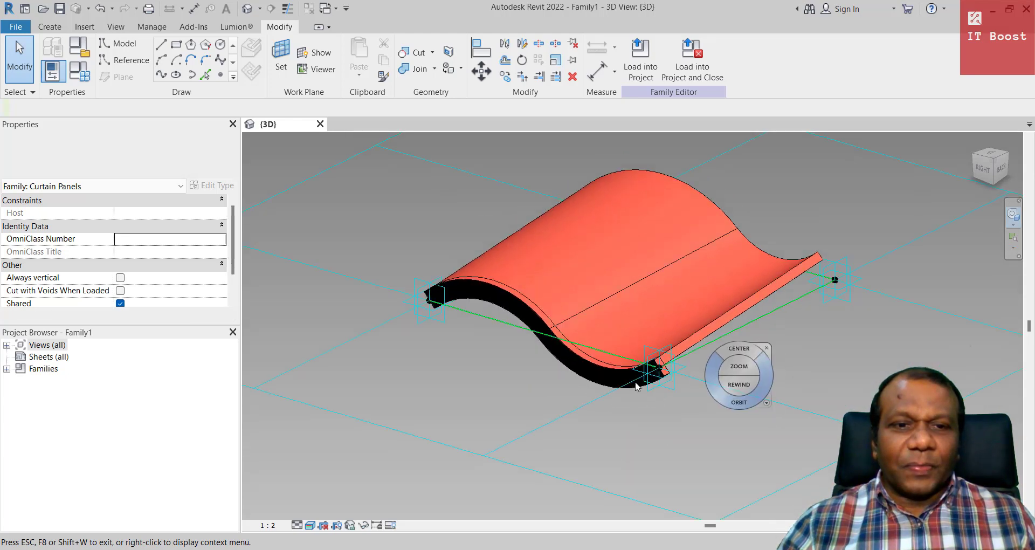
{"action": "scroll", "coordinate": [615, 418], "scroll_direction": "up", "scroll_amount": 3}
{"action": "middle_click_drag", "start_coordinate": [614, 418], "coordinate": [612, 513]}
{"action": "scroll", "coordinate": [612, 501], "scroll_direction": "down", "scroll_amount": 1}
{"action": "key", "text": "Escape"}
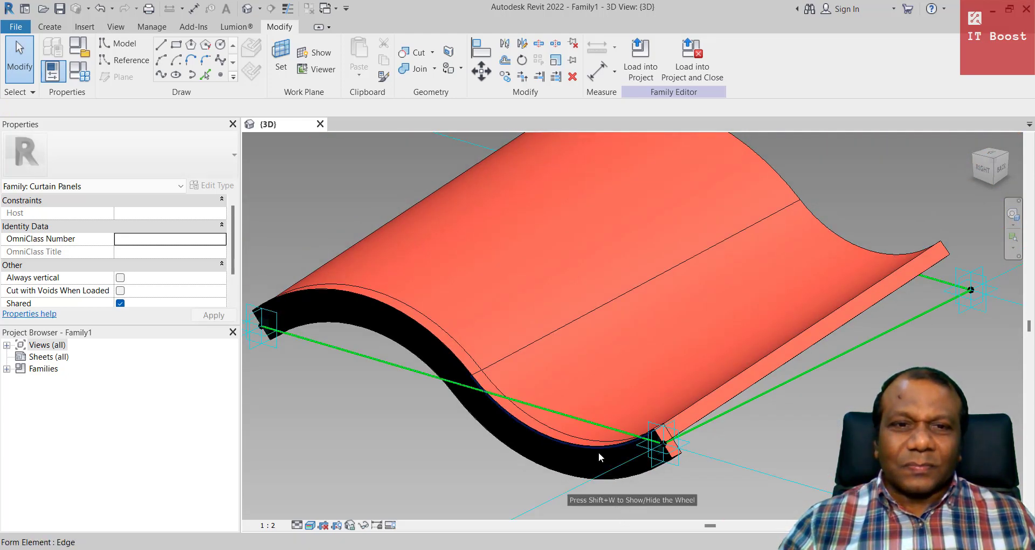
{"action": "scroll", "coordinate": [603, 450], "scroll_direction": "down", "scroll_amount": 1}
{"action": "middle_click_drag", "start_coordinate": [603, 450], "coordinate": [610, 423], "text": "shift"}
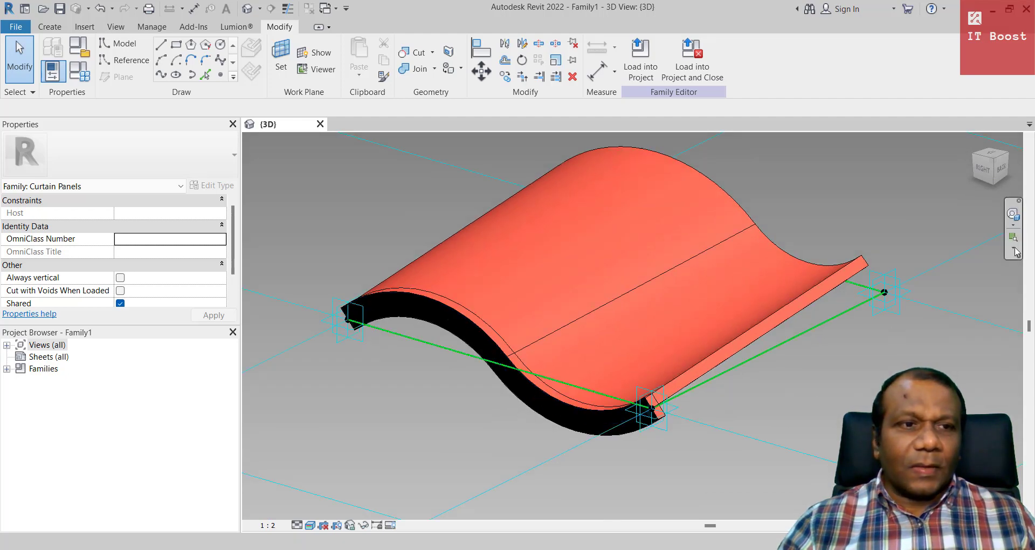
{"action": "left_click", "coordinate": [1012, 216]}
{"action": "left_click_drag", "start_coordinate": [978, 267], "coordinate": [502, 423]}
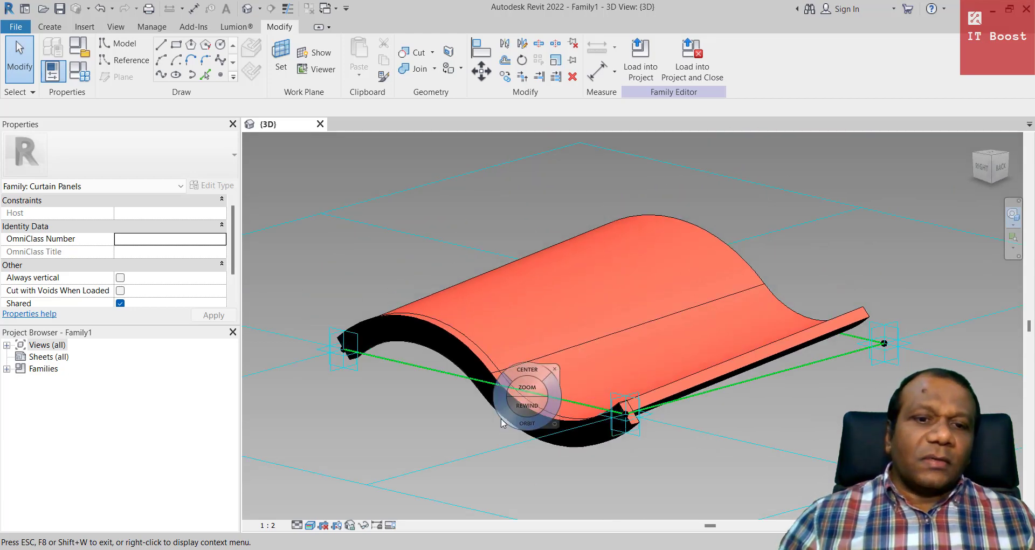